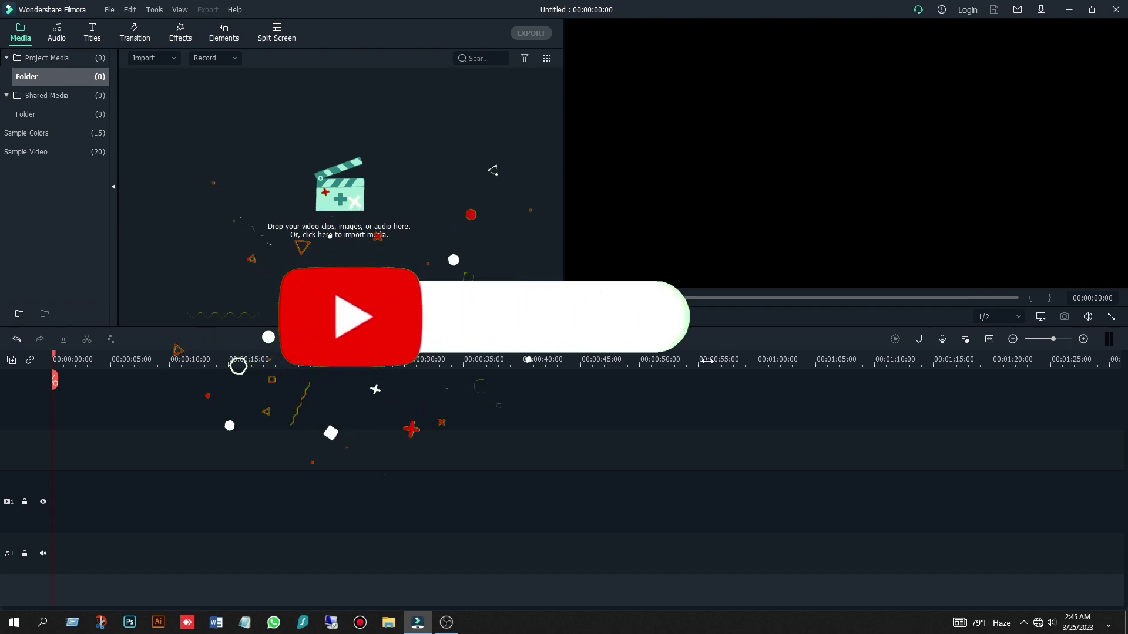
Scrub the playhead along the empty timeline to about 40 seconds and return it to the start.
left_click(196, 360)
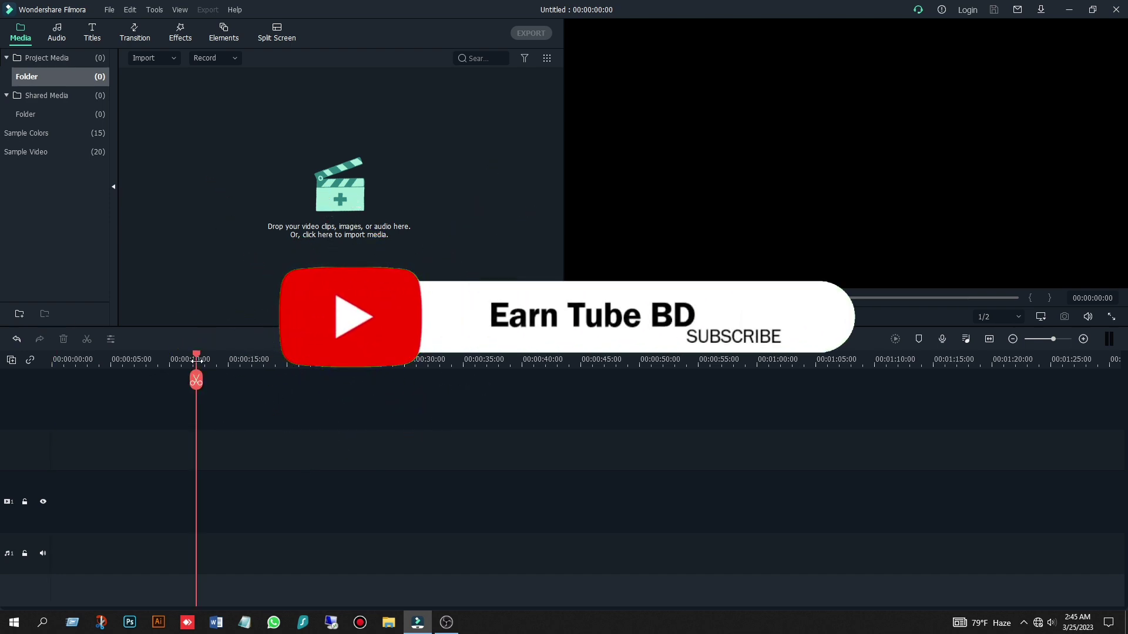
left_click(259, 360)
left_click(324, 359)
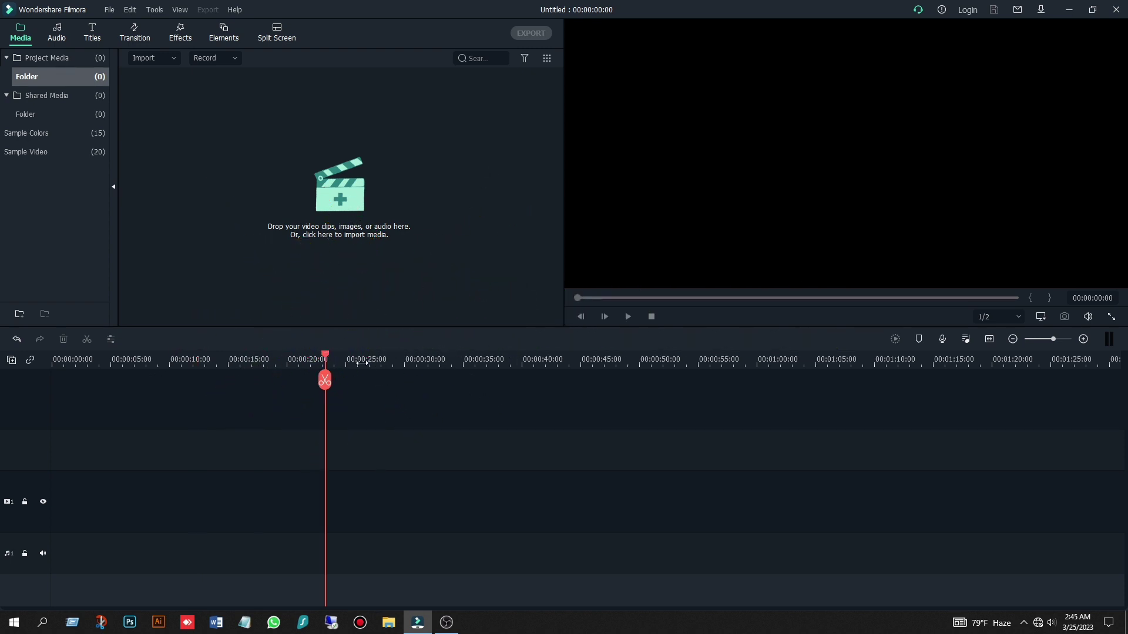
left_click(372, 360)
left_click(437, 360)
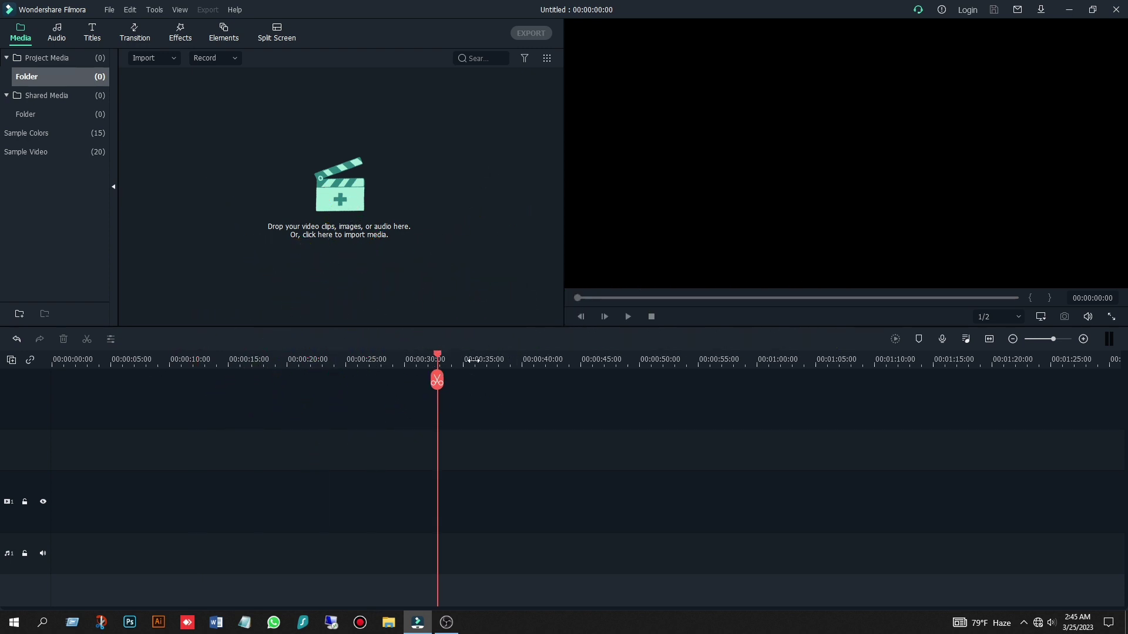
left_click(500, 359)
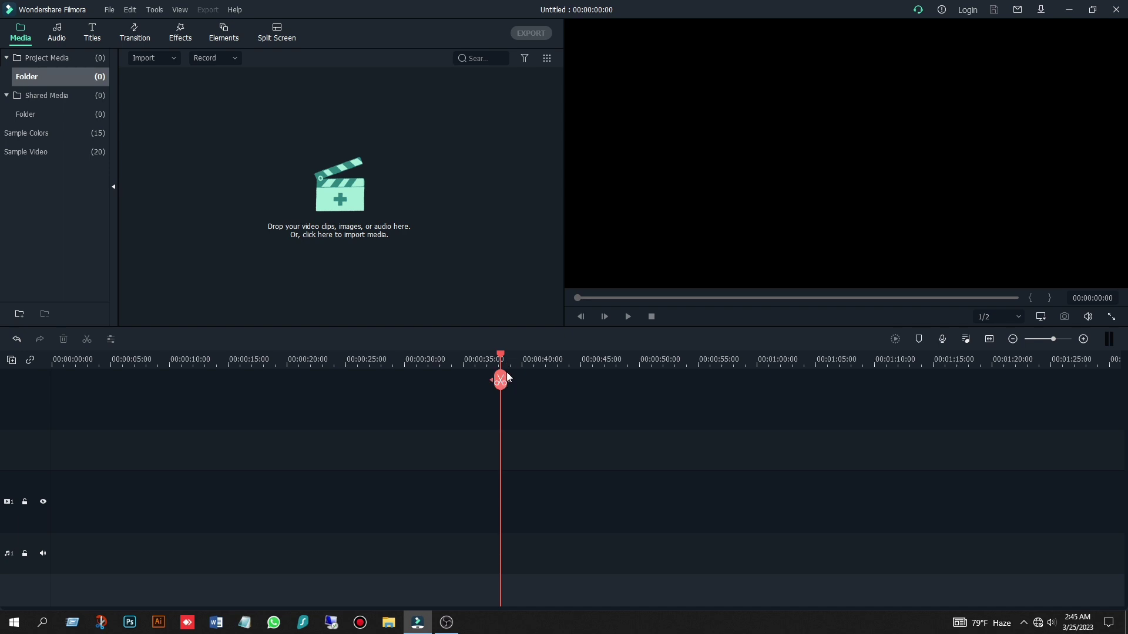
left_click_drag(506, 372, 525, 399)
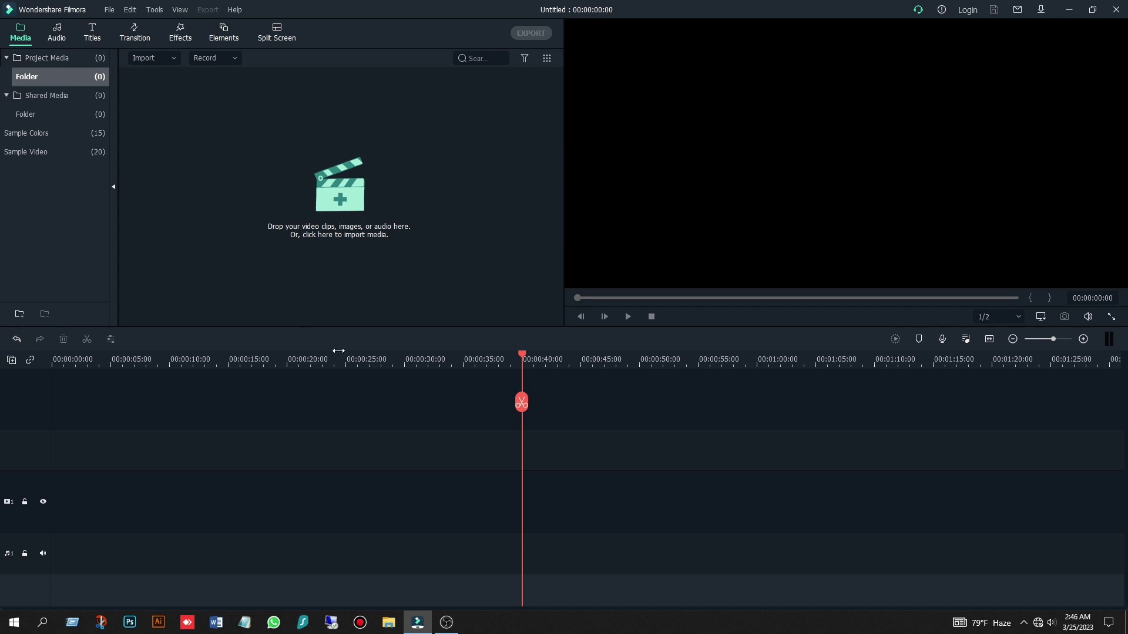
left_click_drag(520, 400, 51, 499)
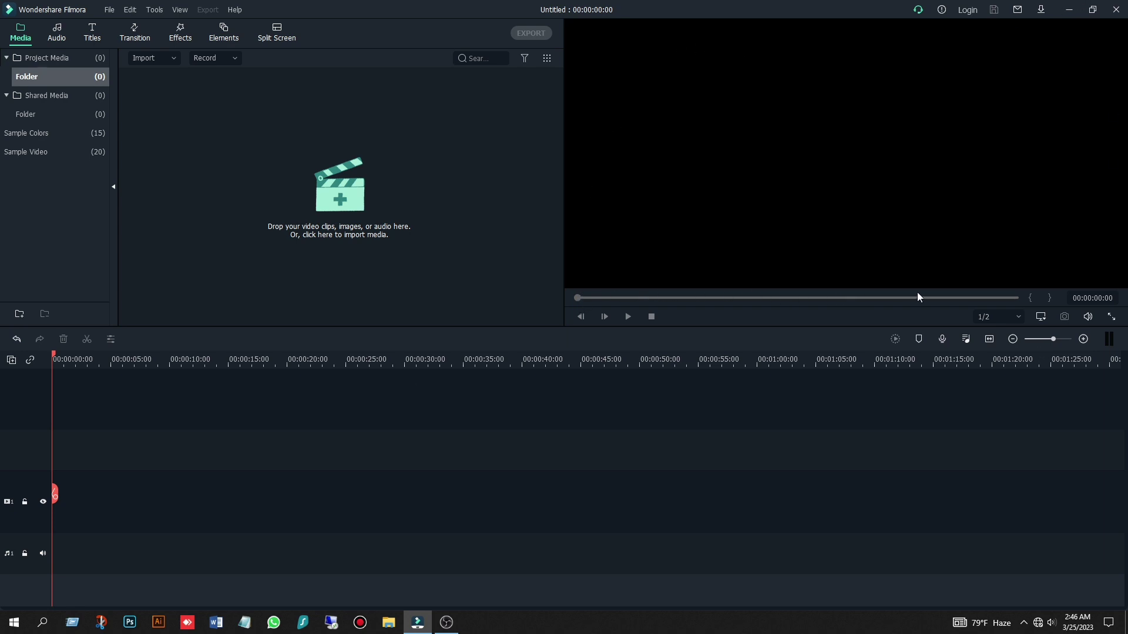
Check the available preview quality options and view the preview in full screen before returning to the editor.
left_click(1003, 317)
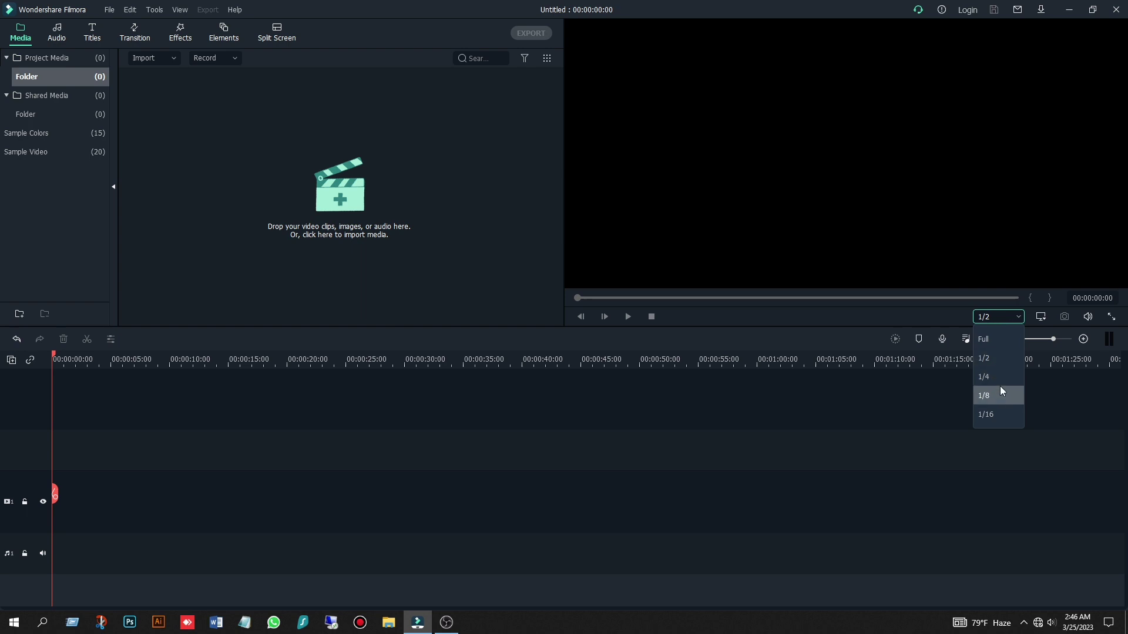
left_click(1002, 317)
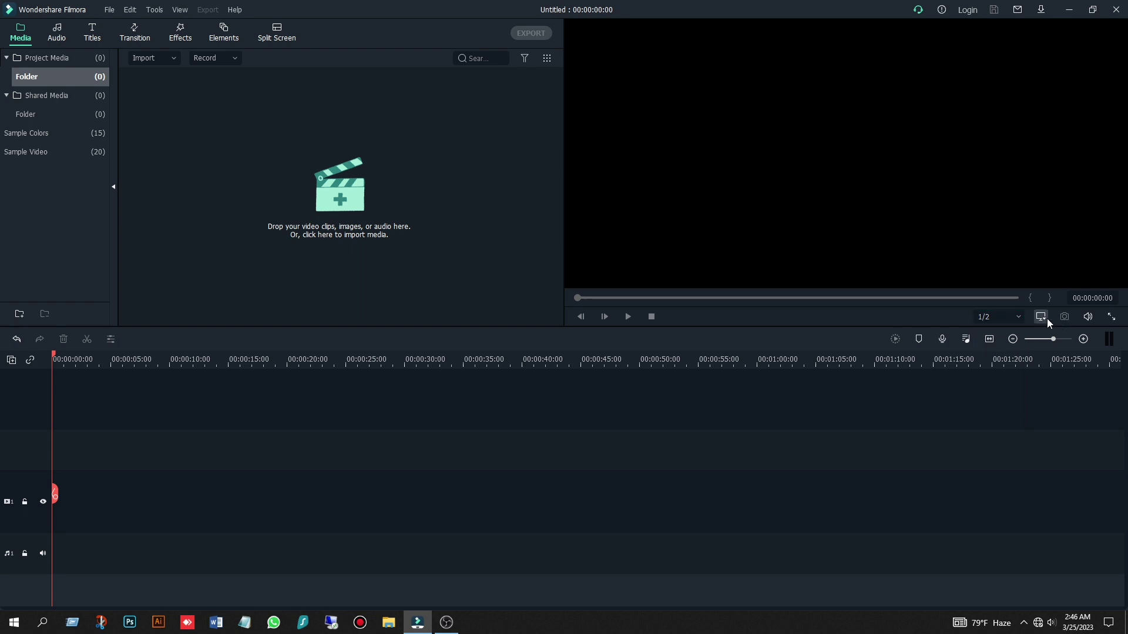
left_click(1085, 316)
left_click(1109, 316)
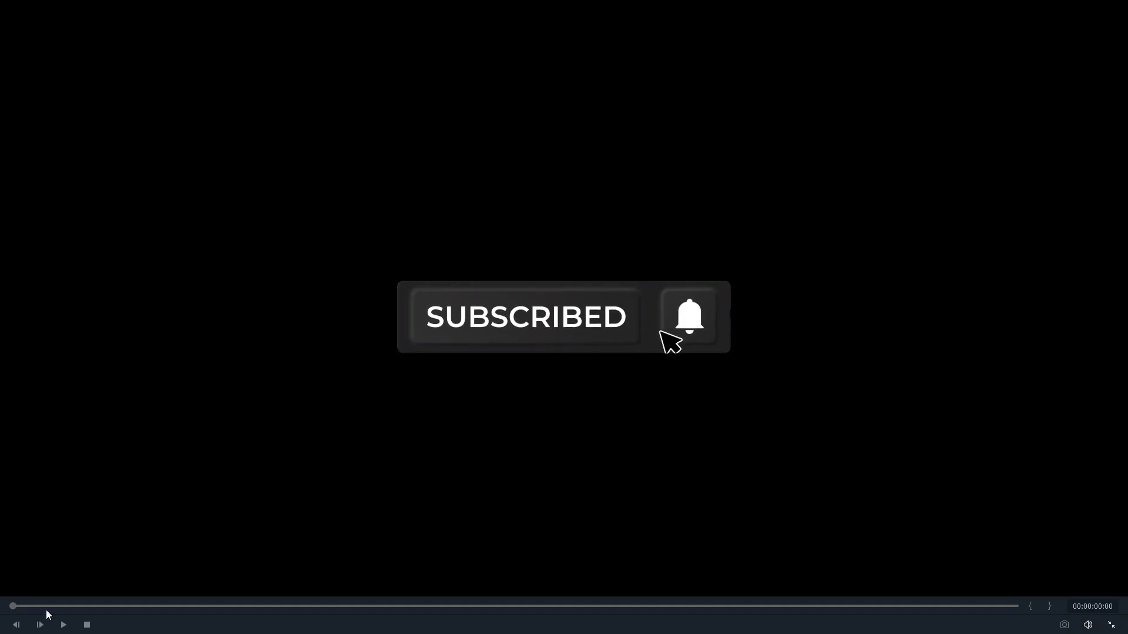
key("Escape")
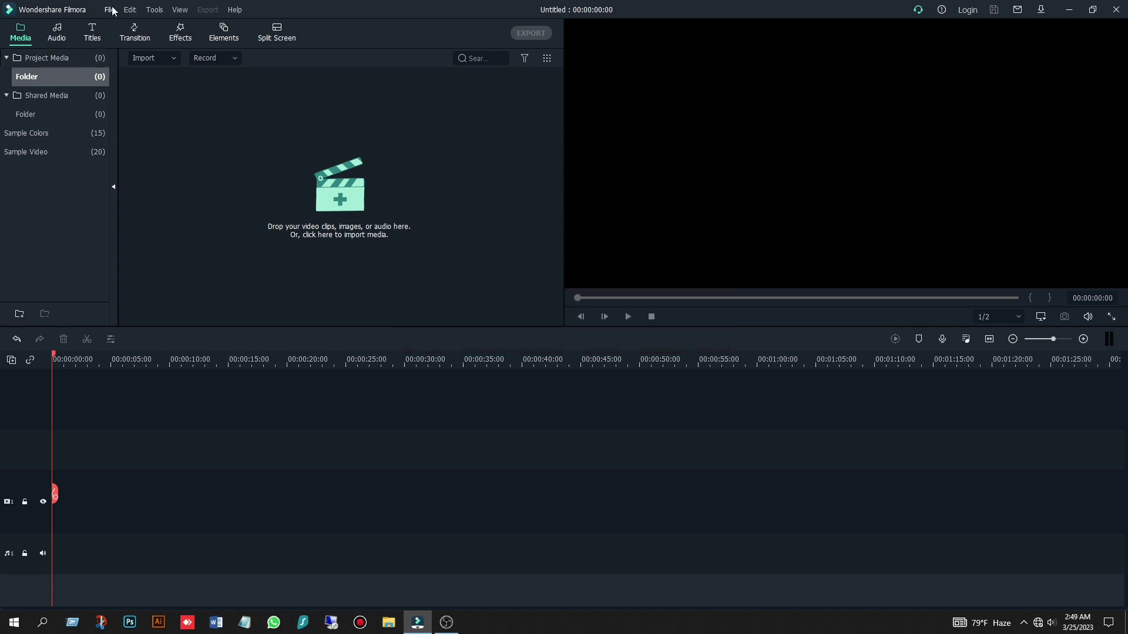
left_click(111, 10)
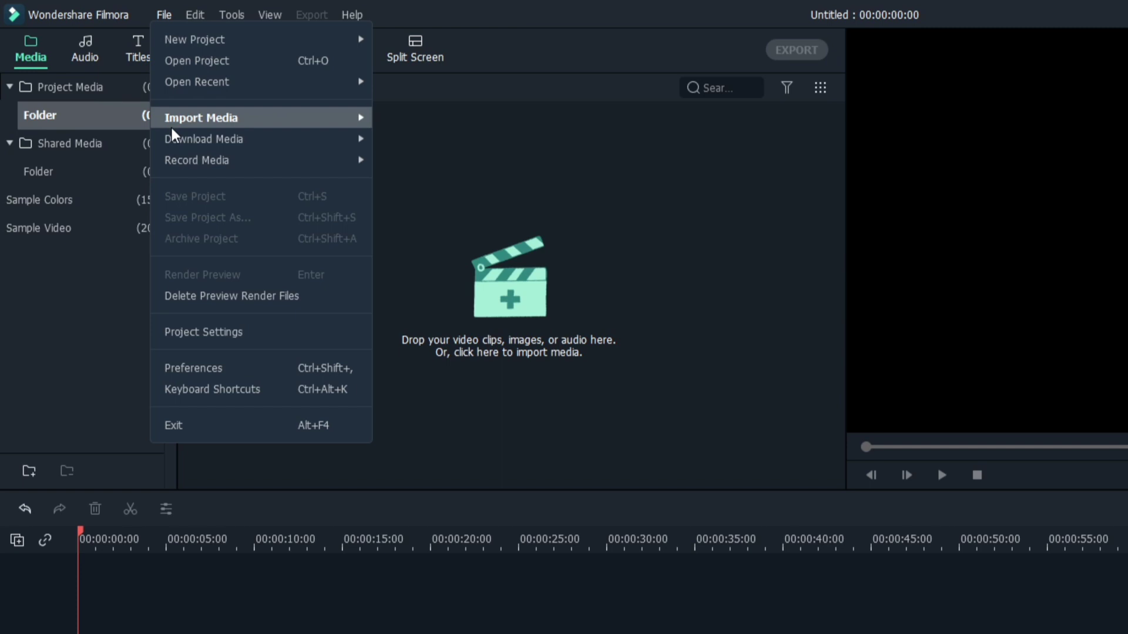
mouse_move(114, 84)
left_click(499, 128)
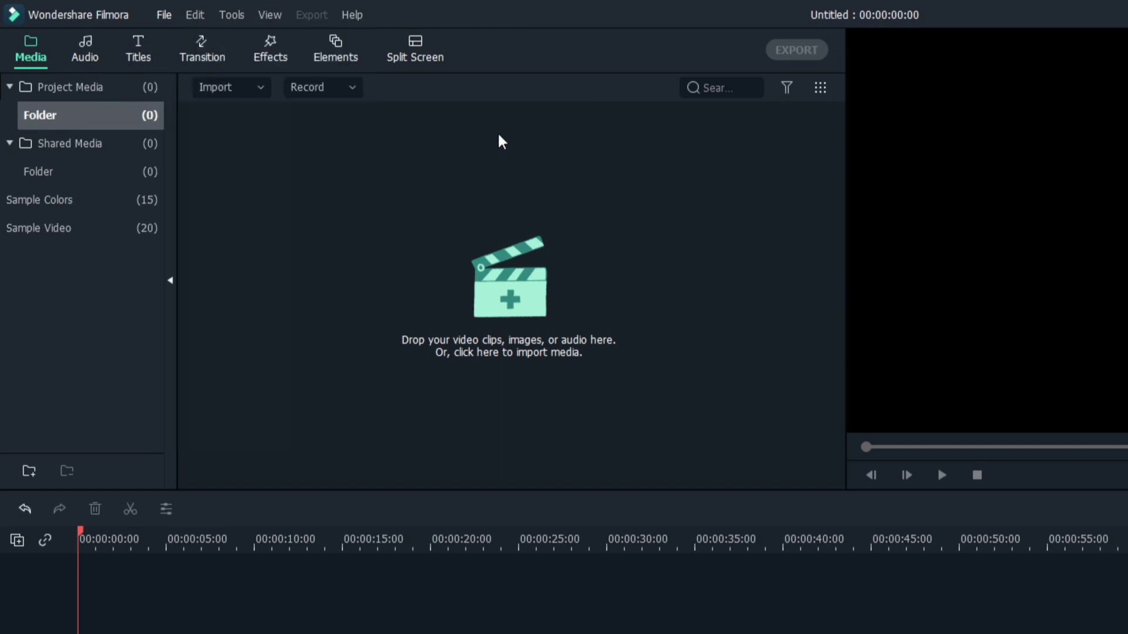
scroll(599, 340, "down", 3)
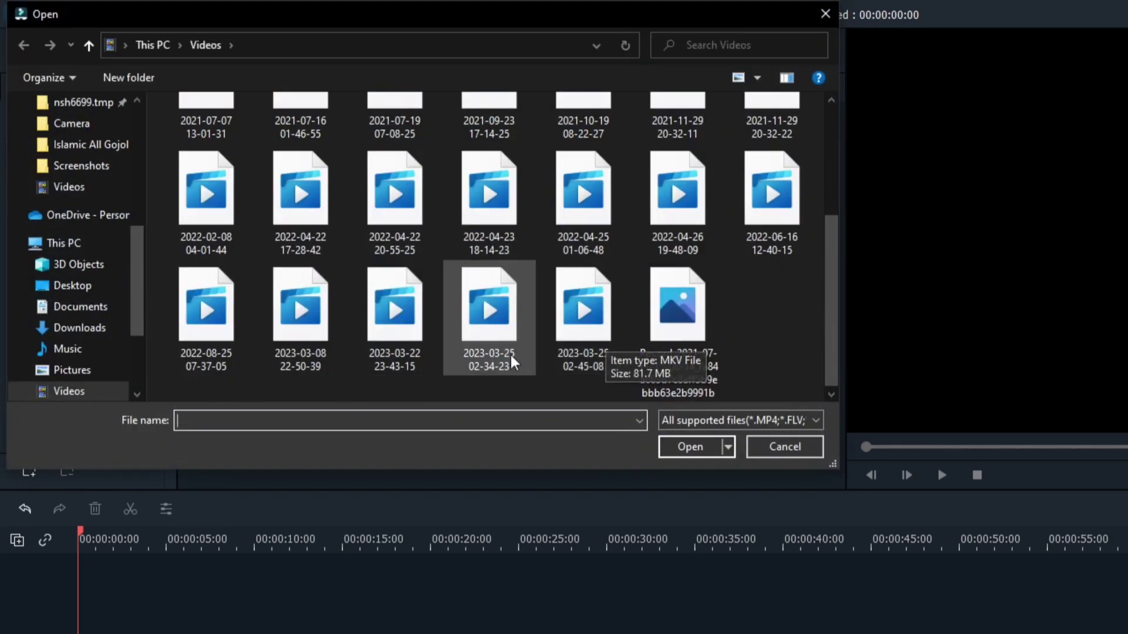
left_click(494, 338)
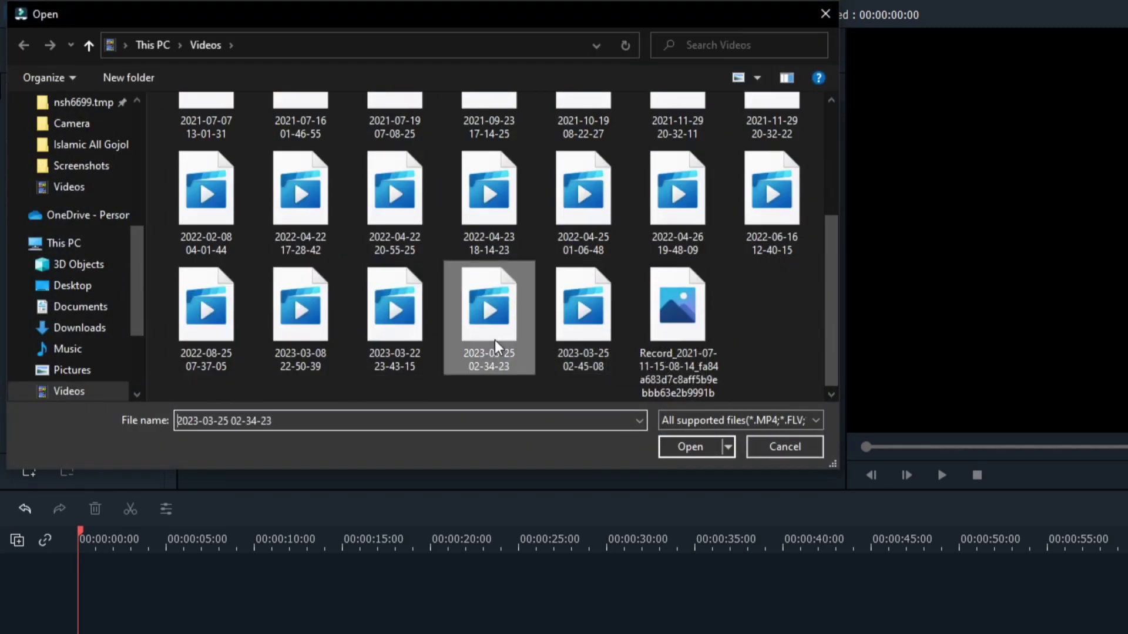
left_click(683, 444)
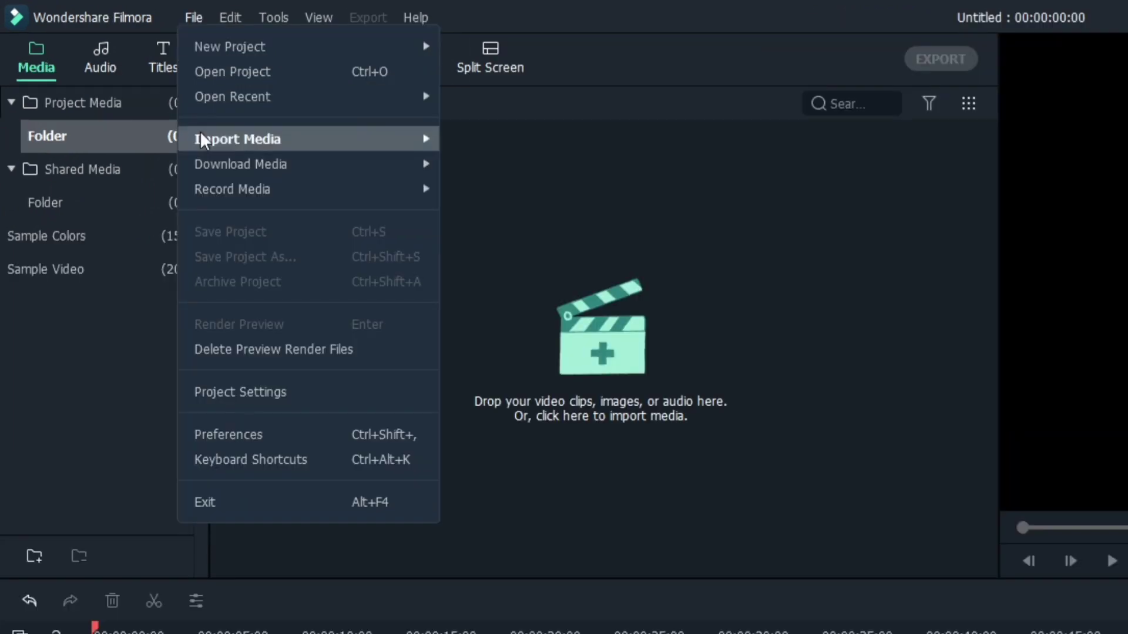
mouse_move(172, 126)
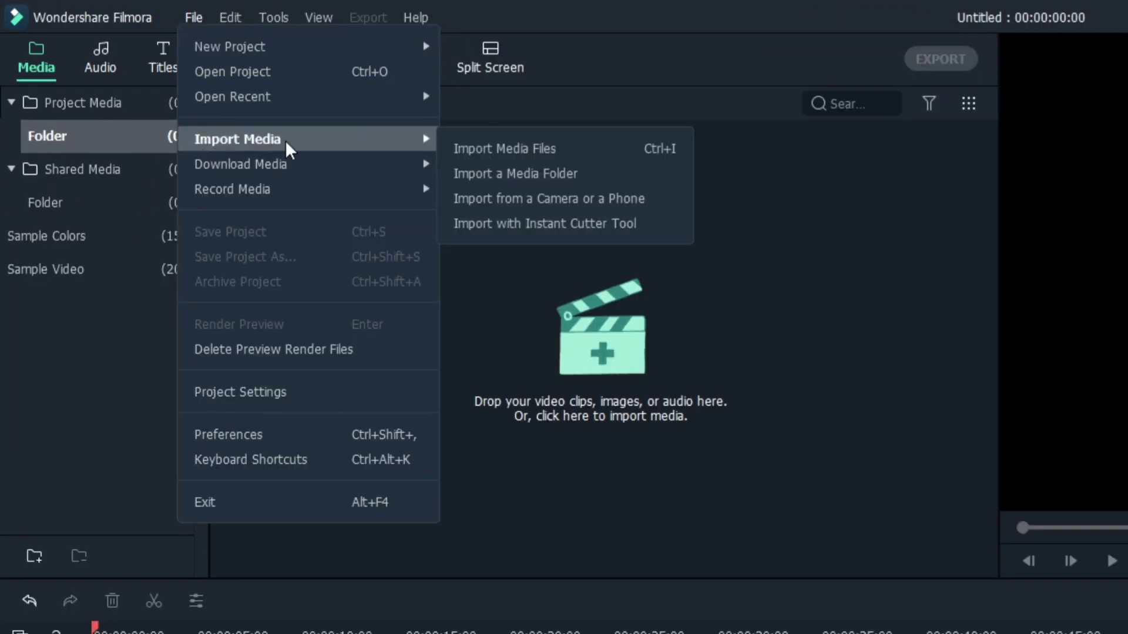
left_click(587, 157)
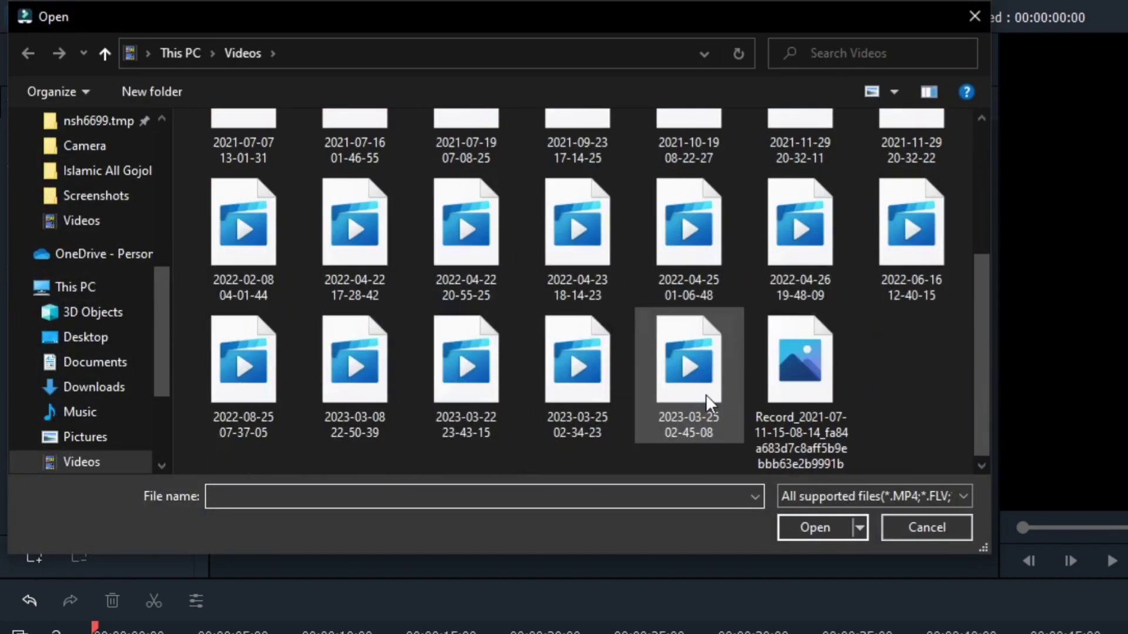
left_click(584, 401)
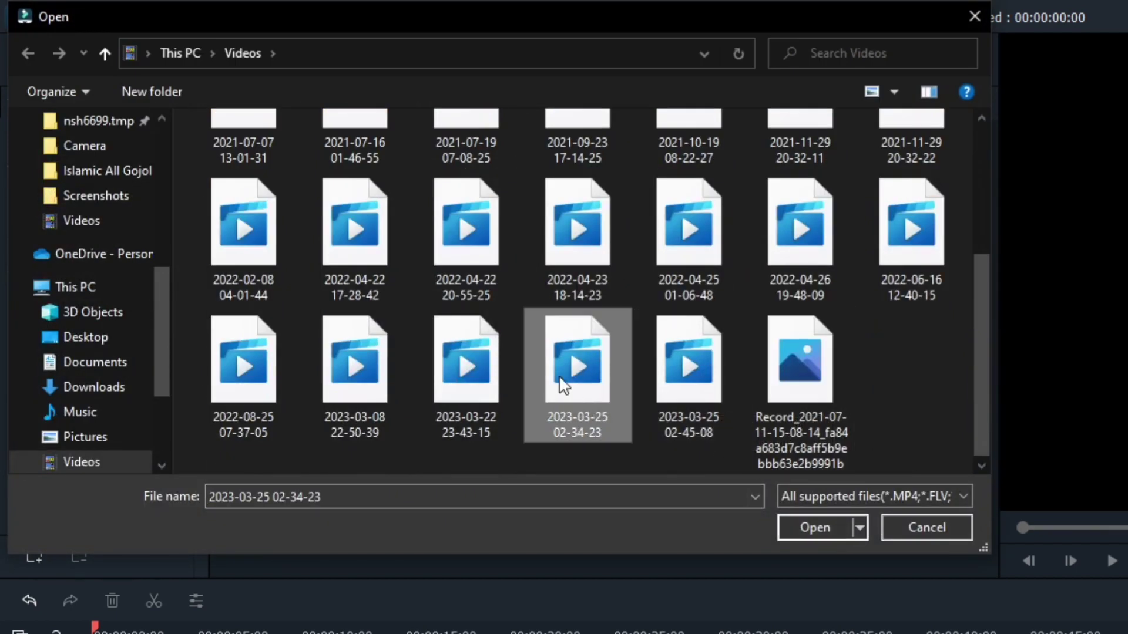
left_click(808, 528)
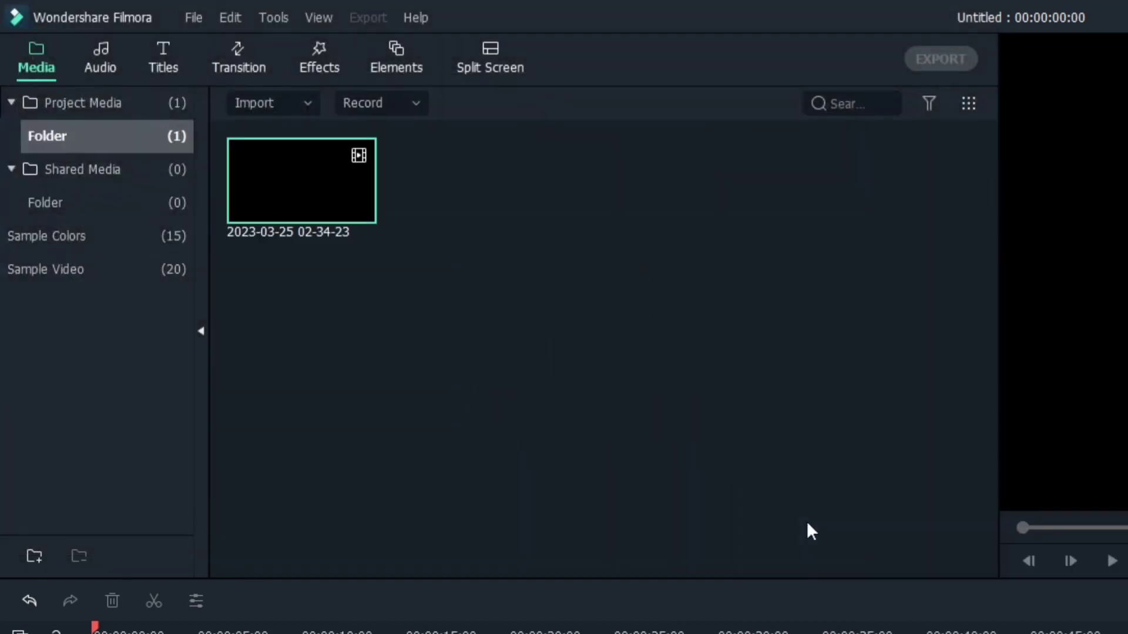
Add the imported clip to the timeline, keeping the project settings of 1920 x 1080 25fps.
mouse_move(341, 172)
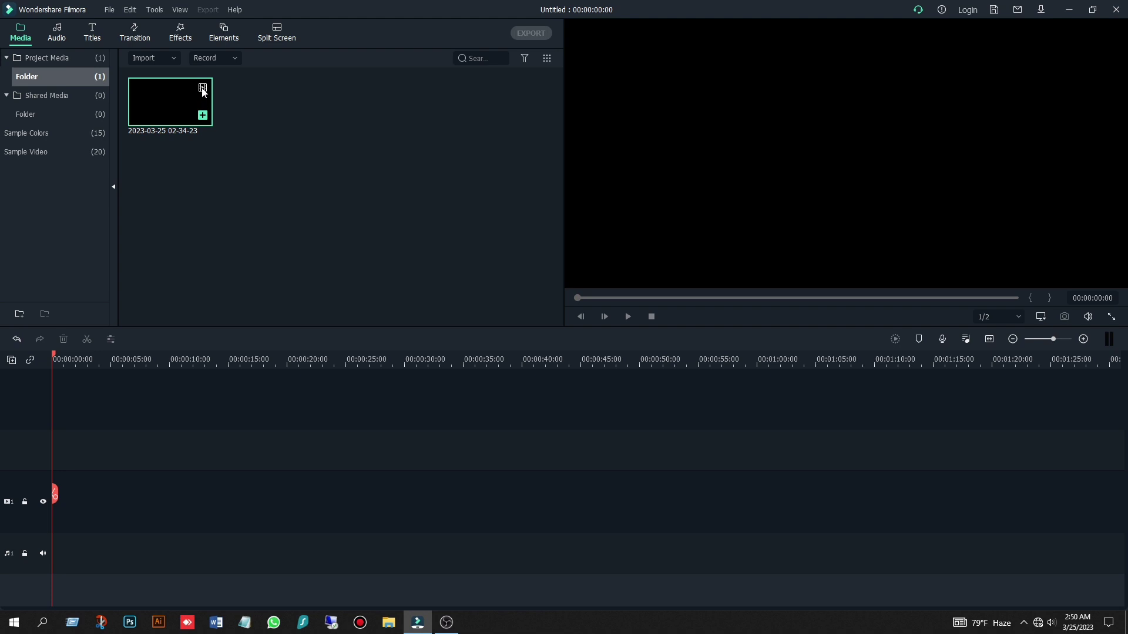
left_click_drag(163, 101, 756, 144)
mouse_move(146, 100)
left_click(202, 116)
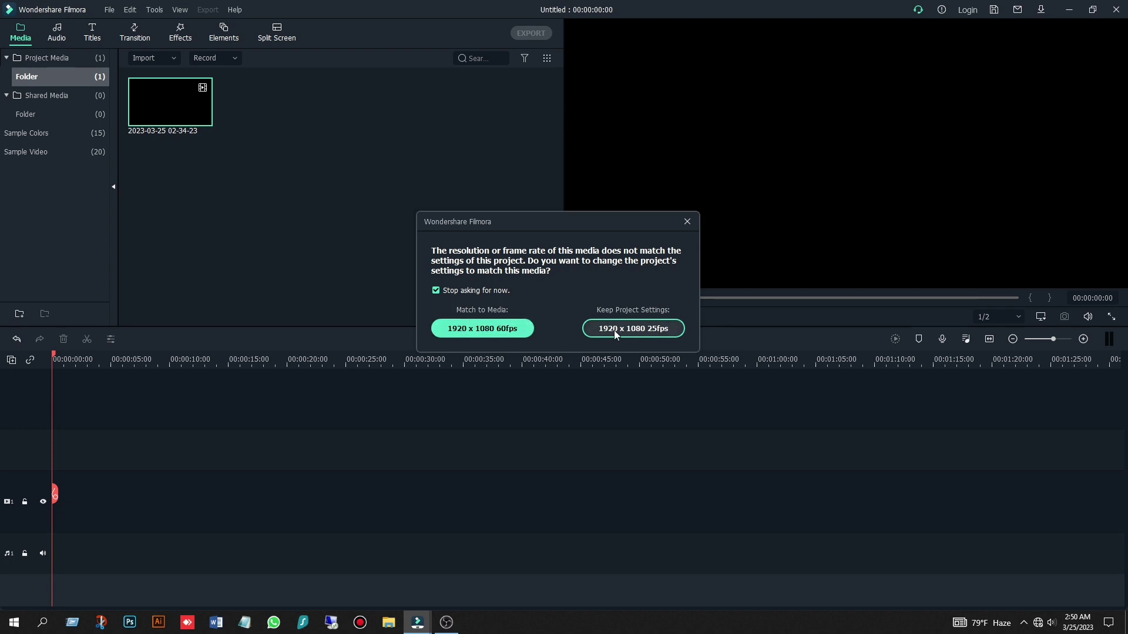
left_click(632, 331)
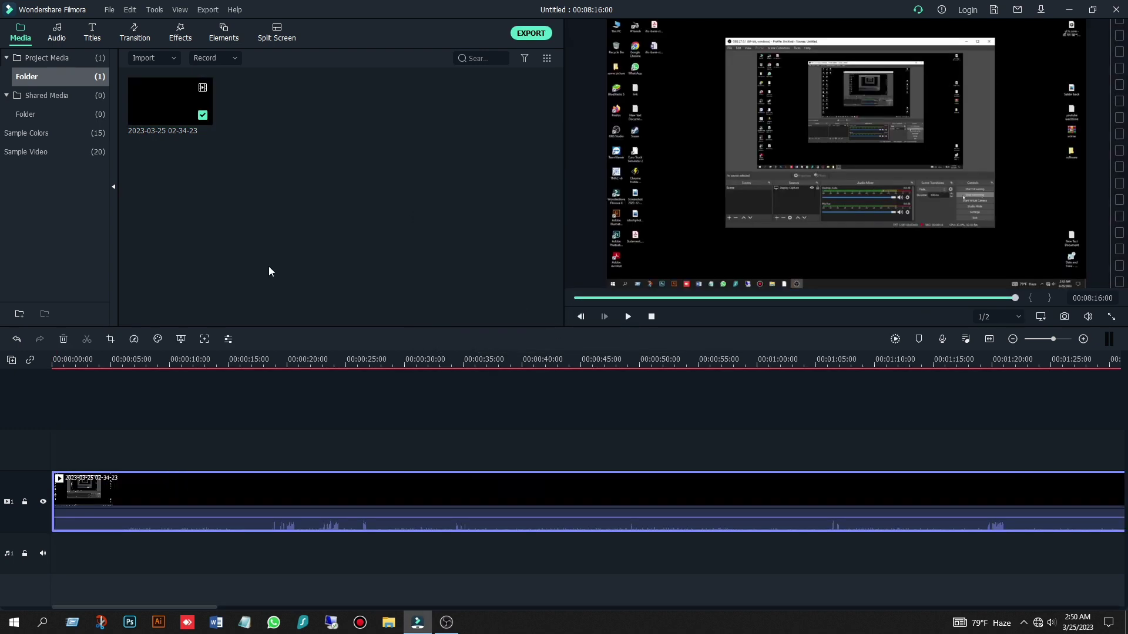
left_click_drag(140, 94, 607, 216)
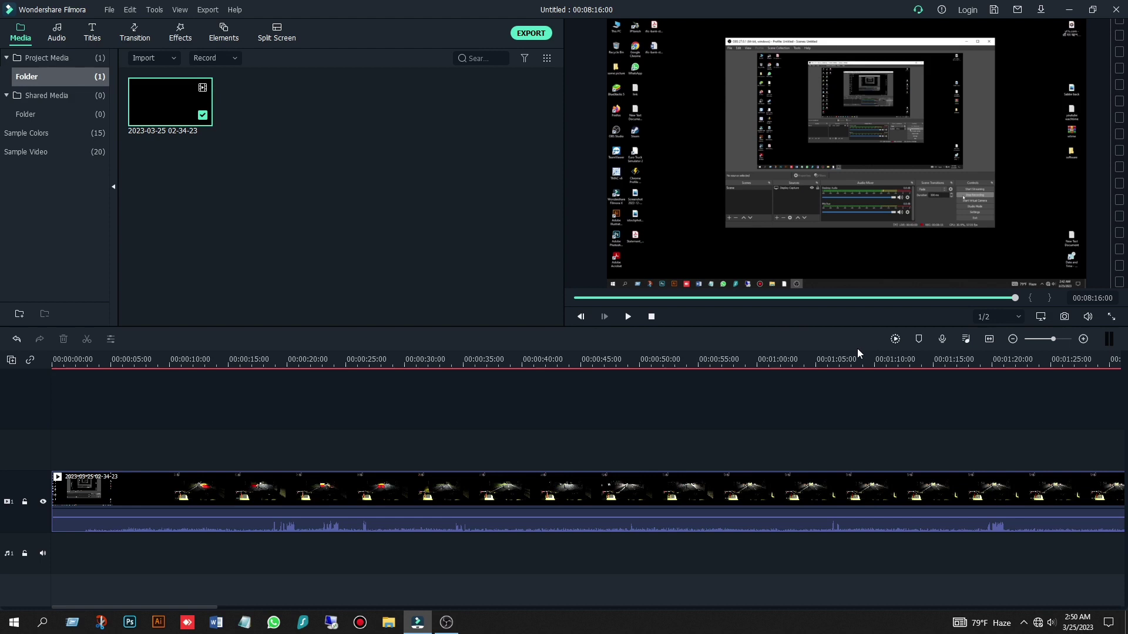
left_click(652, 504)
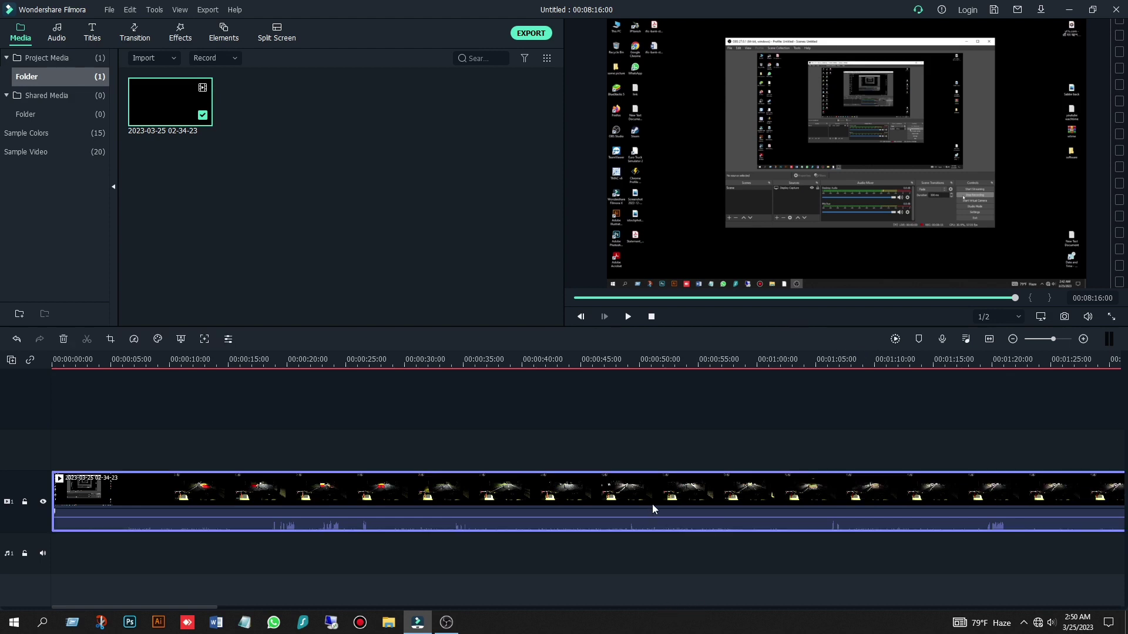
key("Delete")
Place the clip at the start of video track 1 again, keeping the 1920 x 1080 25fps project settings.
left_click_drag(181, 111, 128, 509)
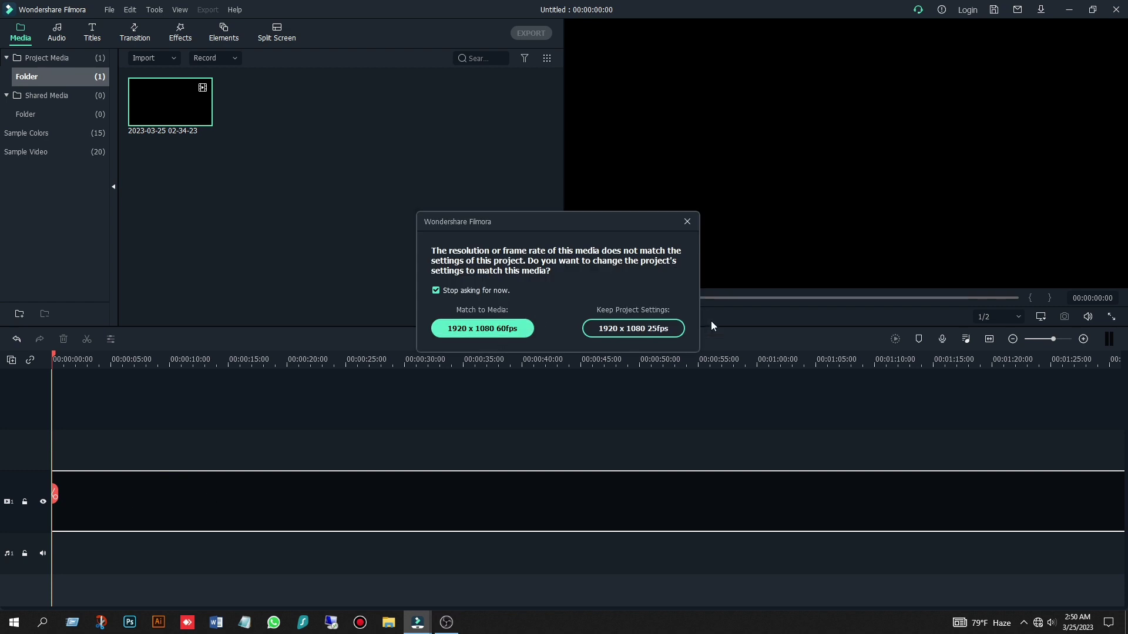
left_click(640, 333)
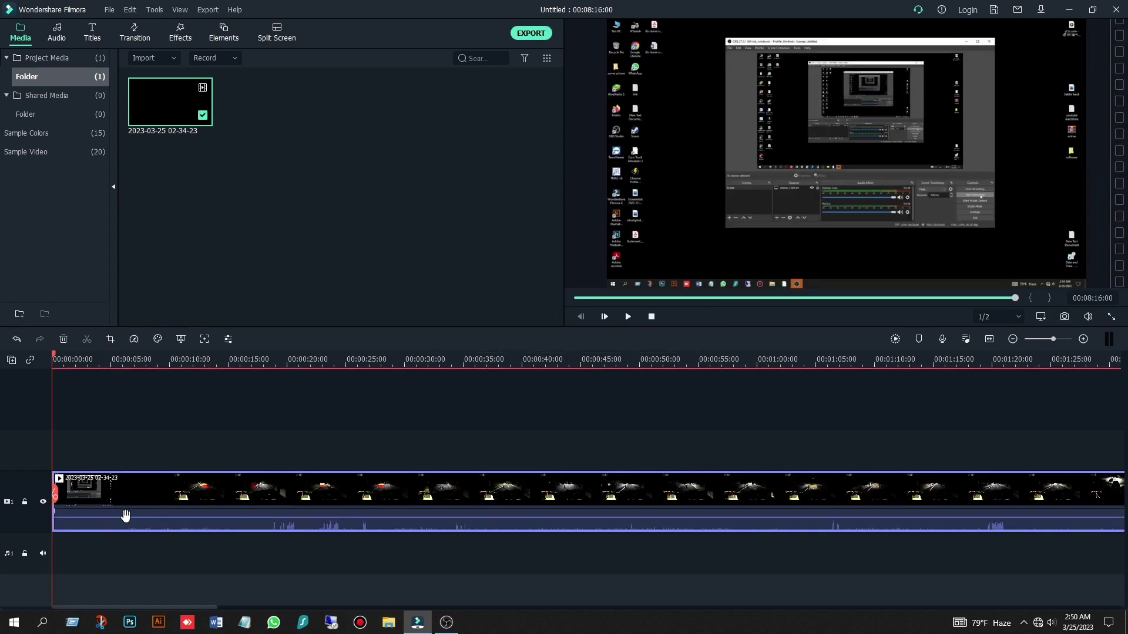
left_click_drag(55, 495, 54, 521)
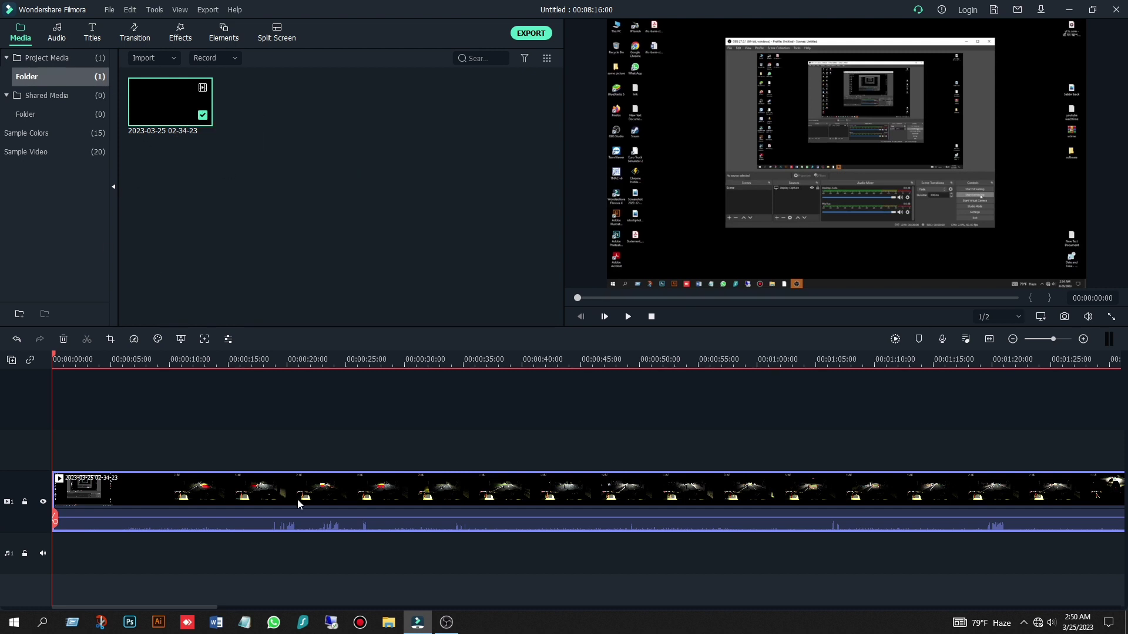
Remove the clip from the timeline and delete its source file from the project media.
key("Delete")
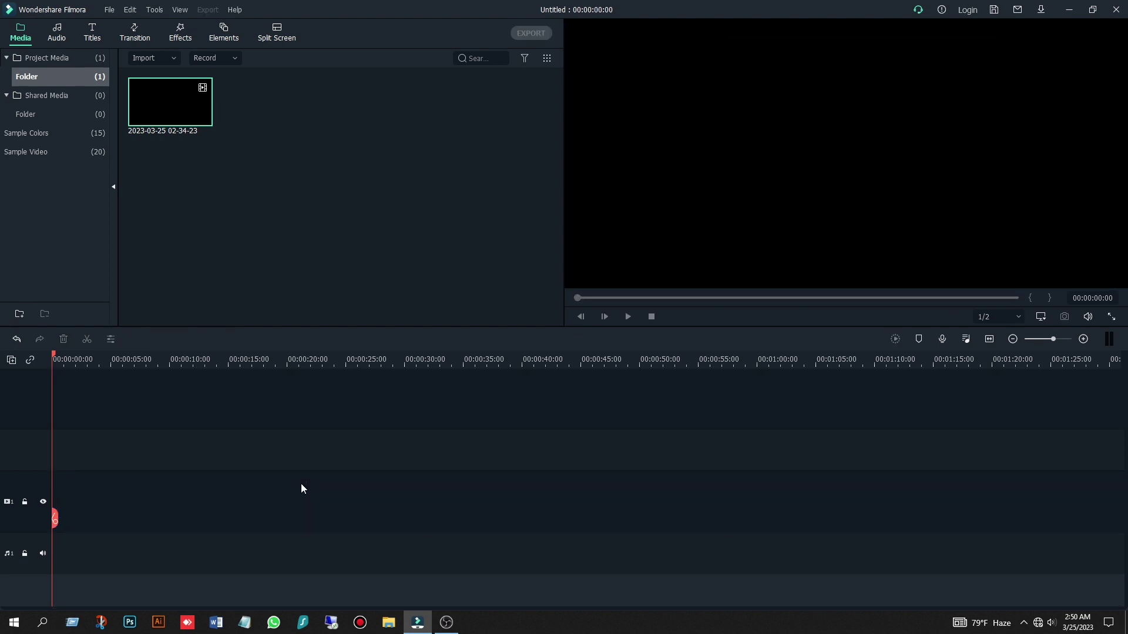
right_click(176, 108)
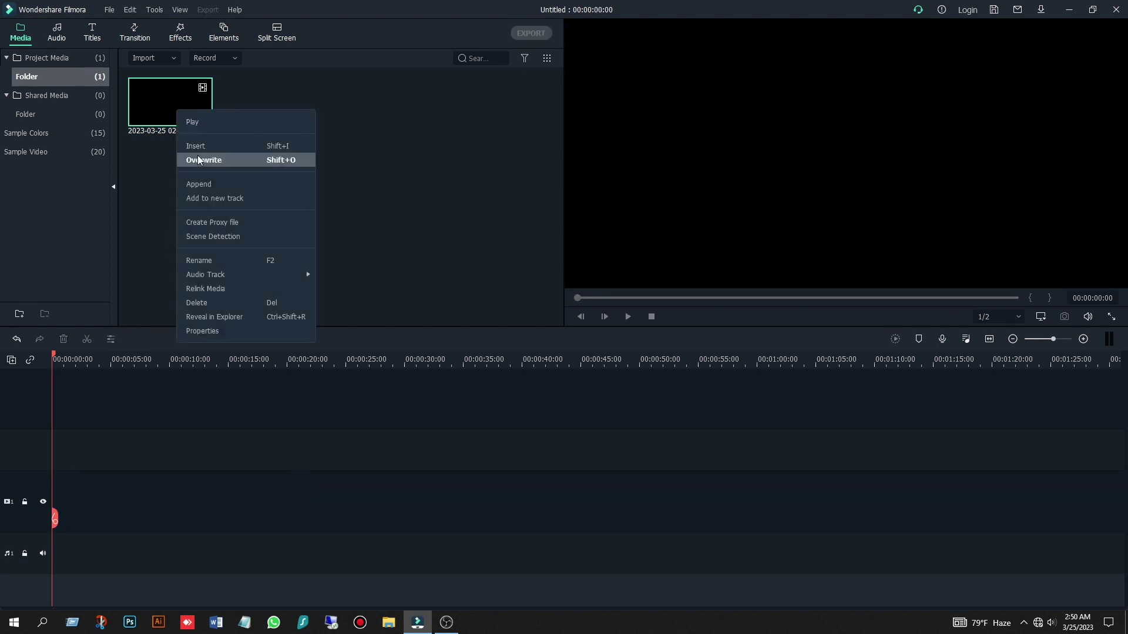
left_click(212, 302)
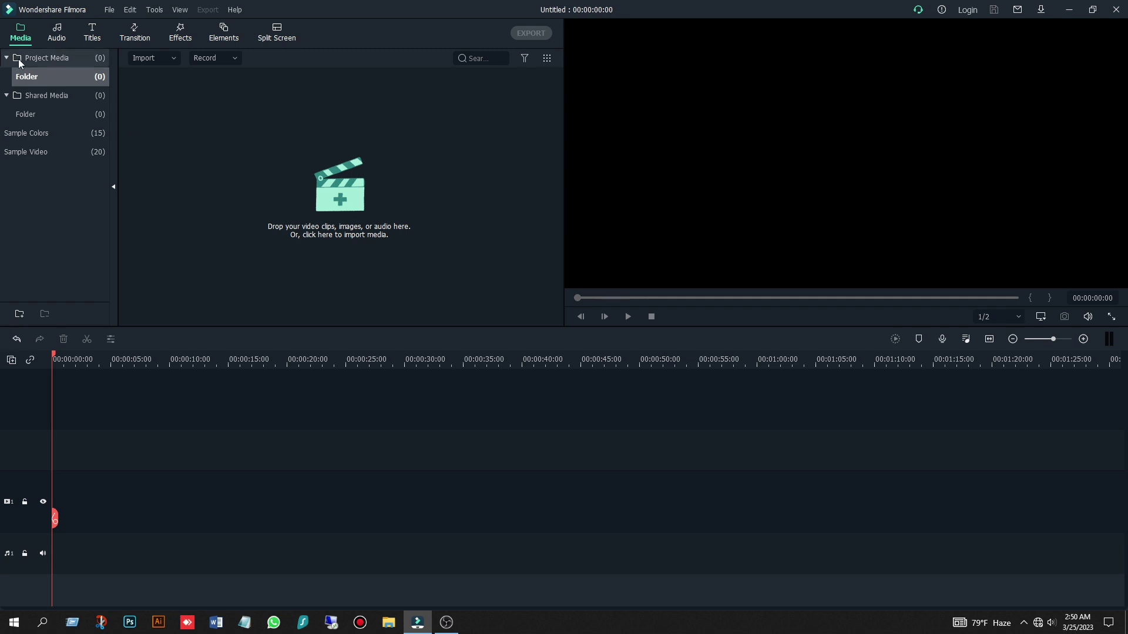
left_click(109, 9)
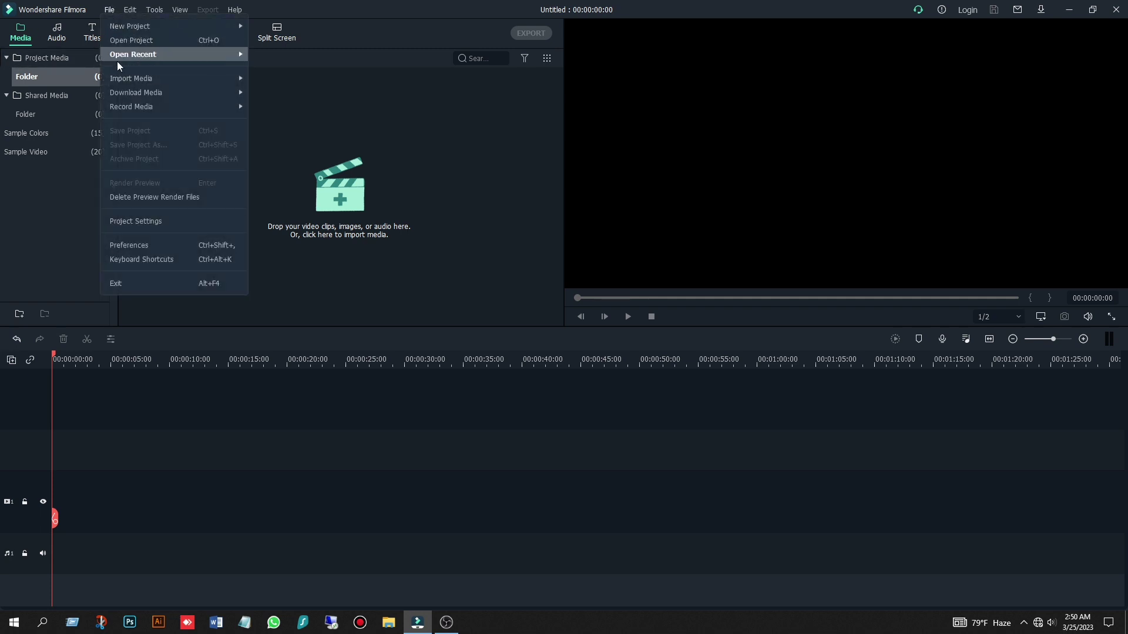
mouse_move(137, 82)
left_click(371, 80)
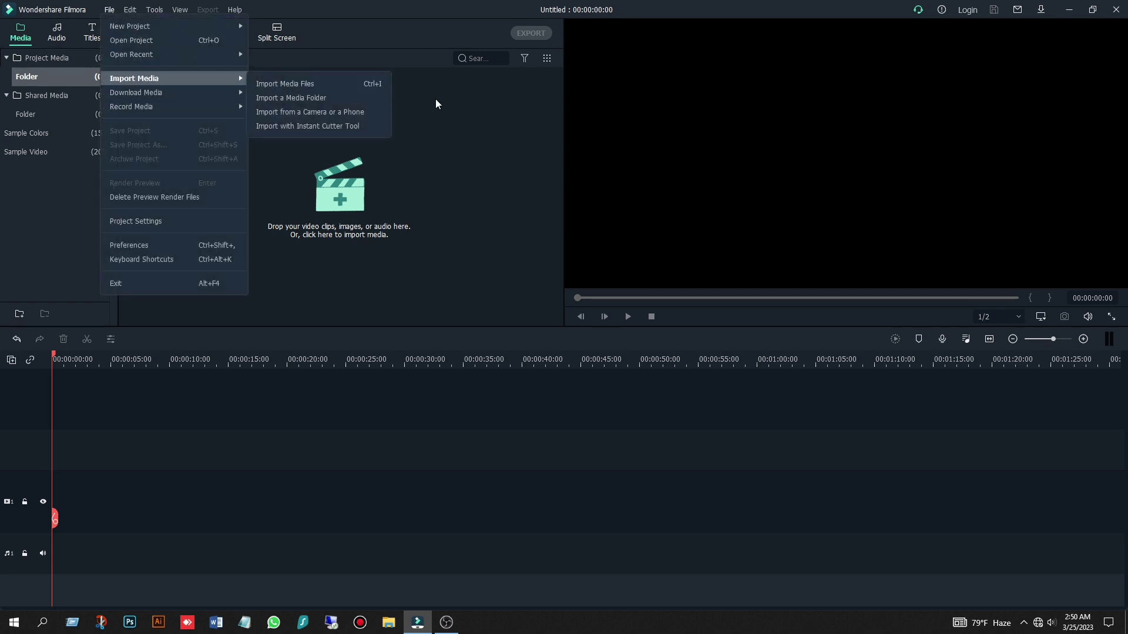
left_click(546, 13)
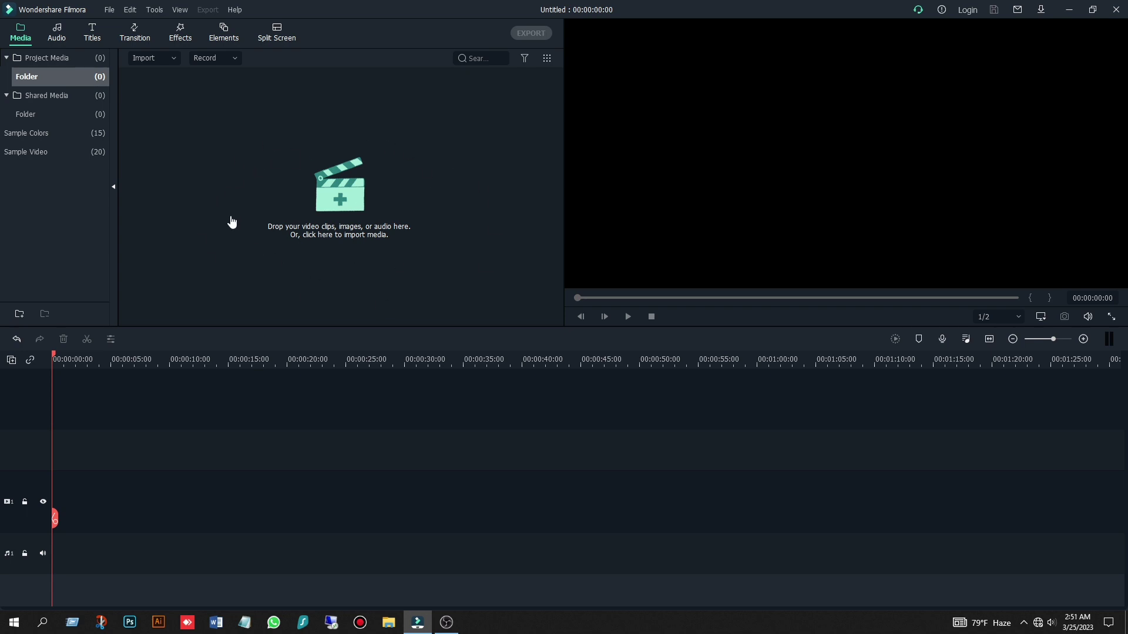
left_click(351, 210)
scroll(351, 209, "down", 3)
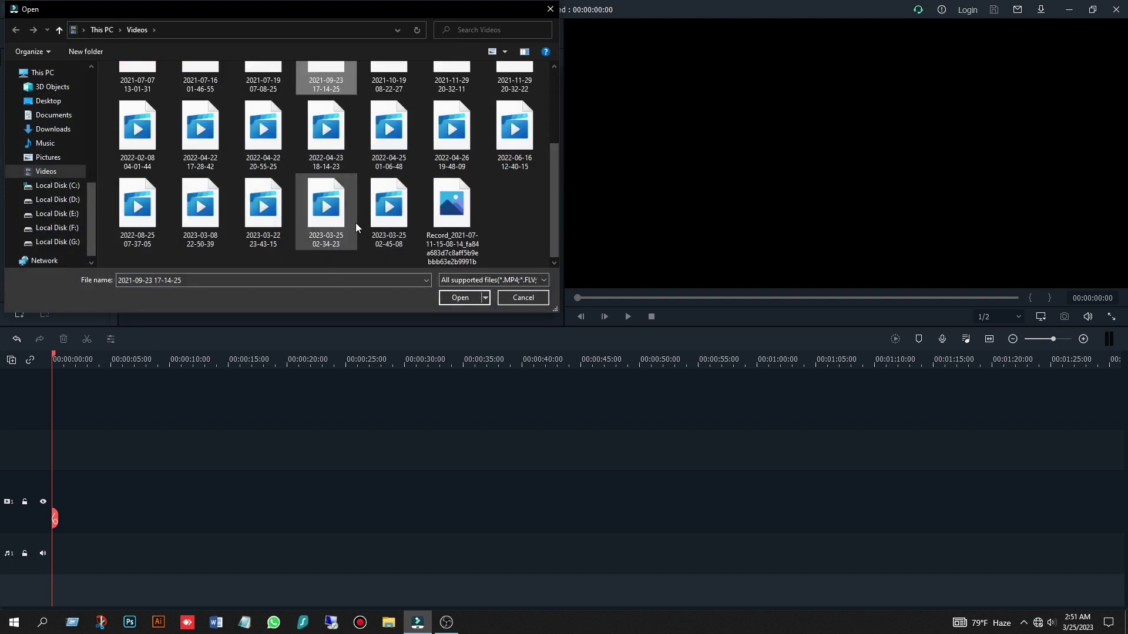
left_click(340, 224)
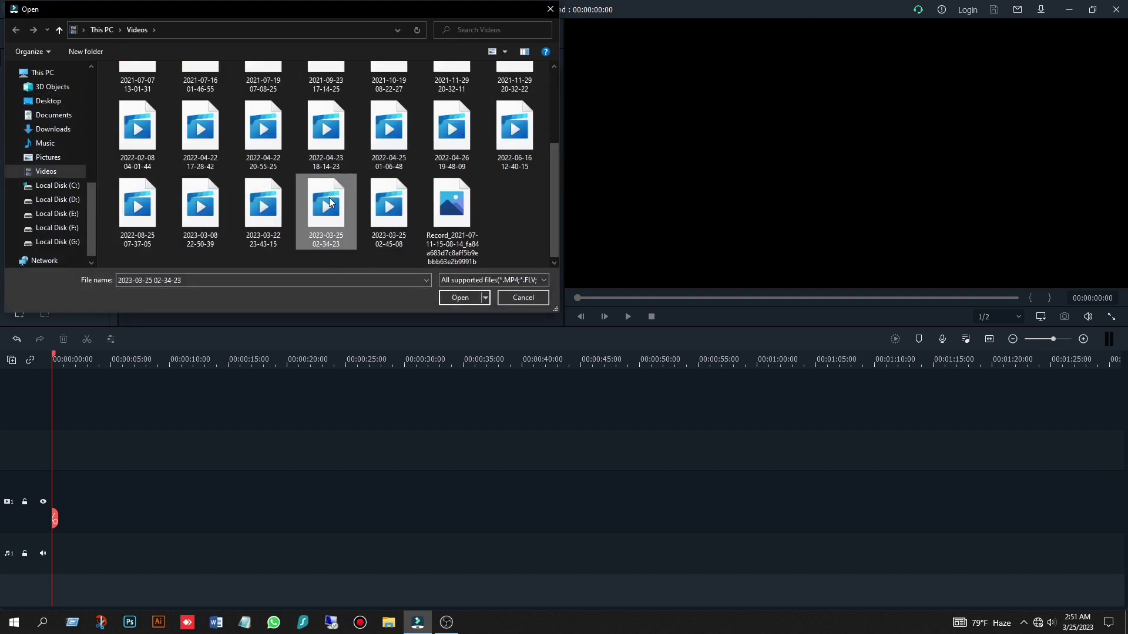
left_click(445, 297)
Place the imported clip at the start of video track 1, keeping the 1920 x 1080 25fps project settings, with the playhead at the beginning.
mouse_move(183, 111)
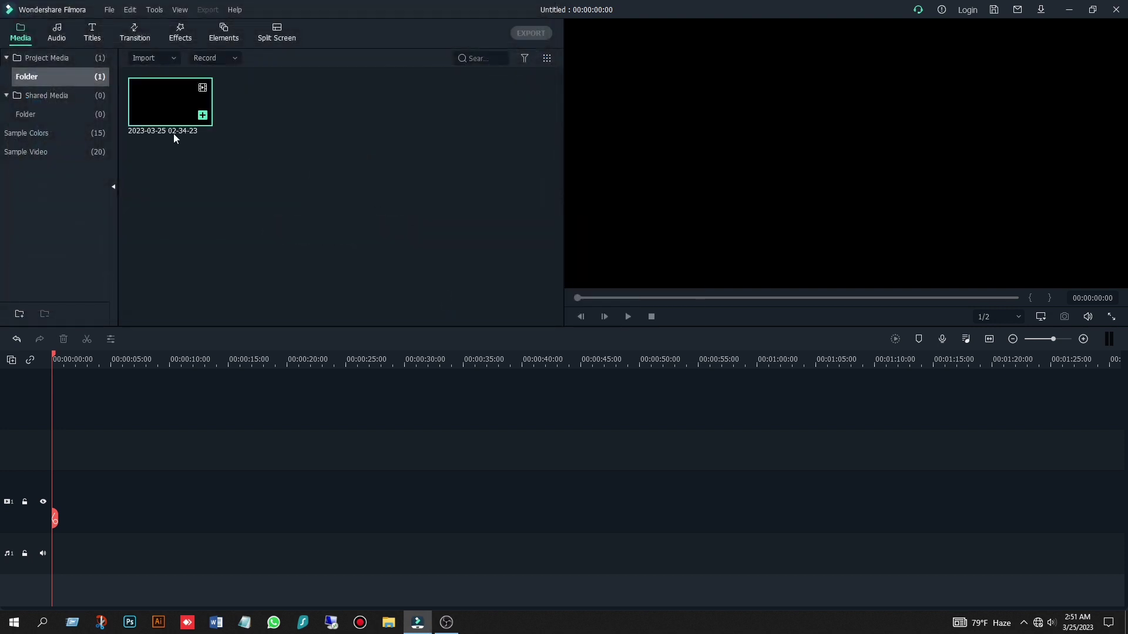
left_click_drag(159, 95, 42, 537)
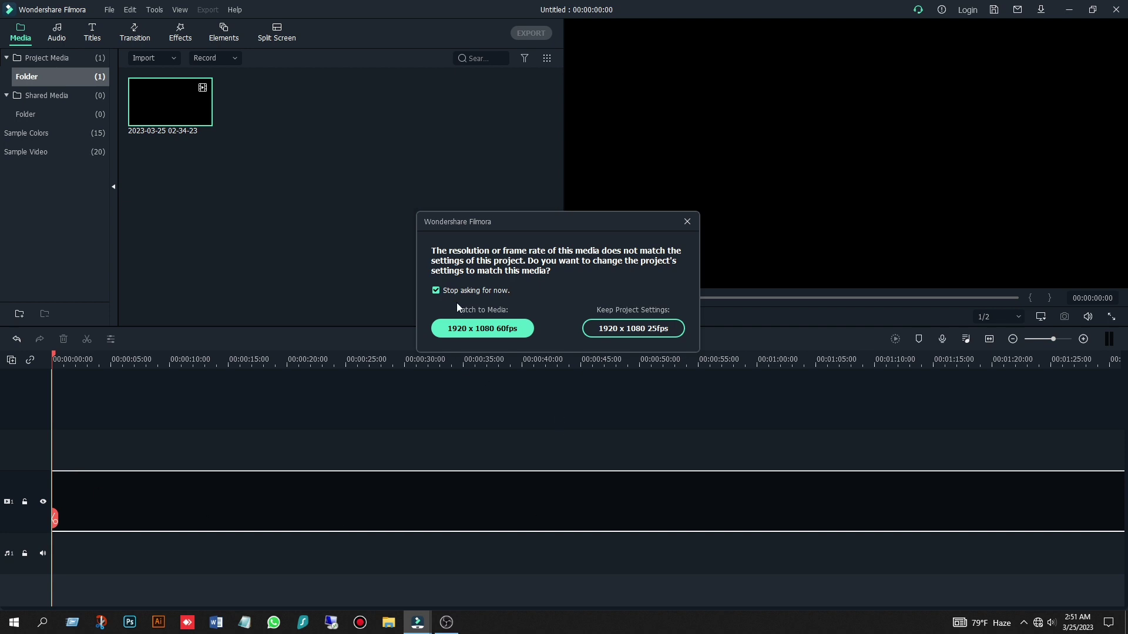
left_click(611, 332)
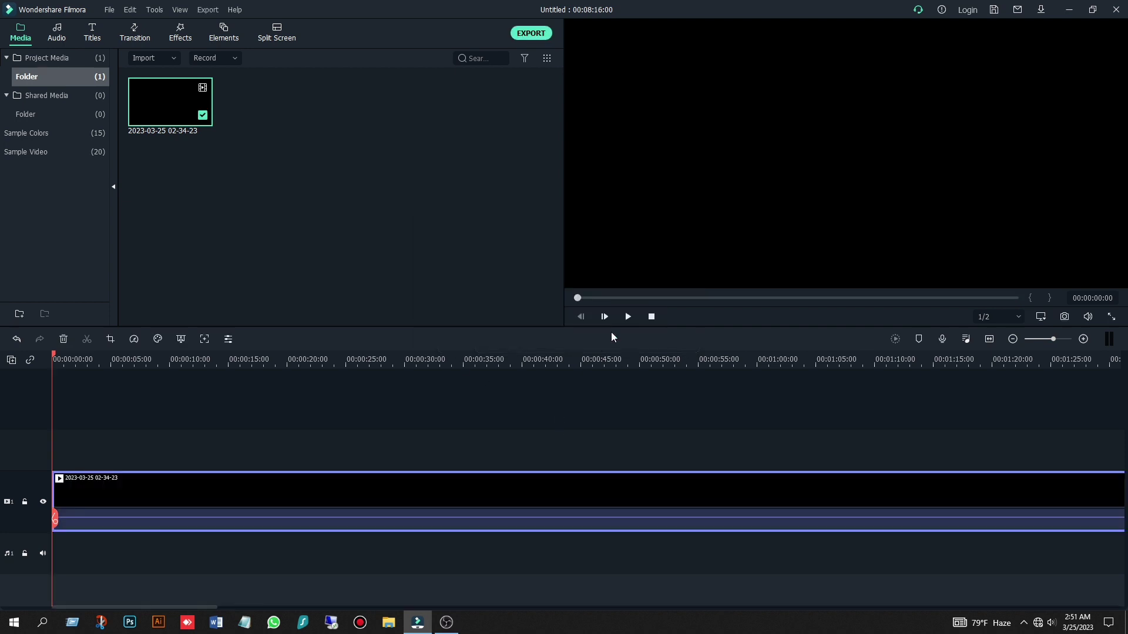
left_click(582, 298)
mouse_move(581, 298)
left_mouse_down()
mouse_move(734, 301)
mouse_move(574, 300)
left_mouse_up()
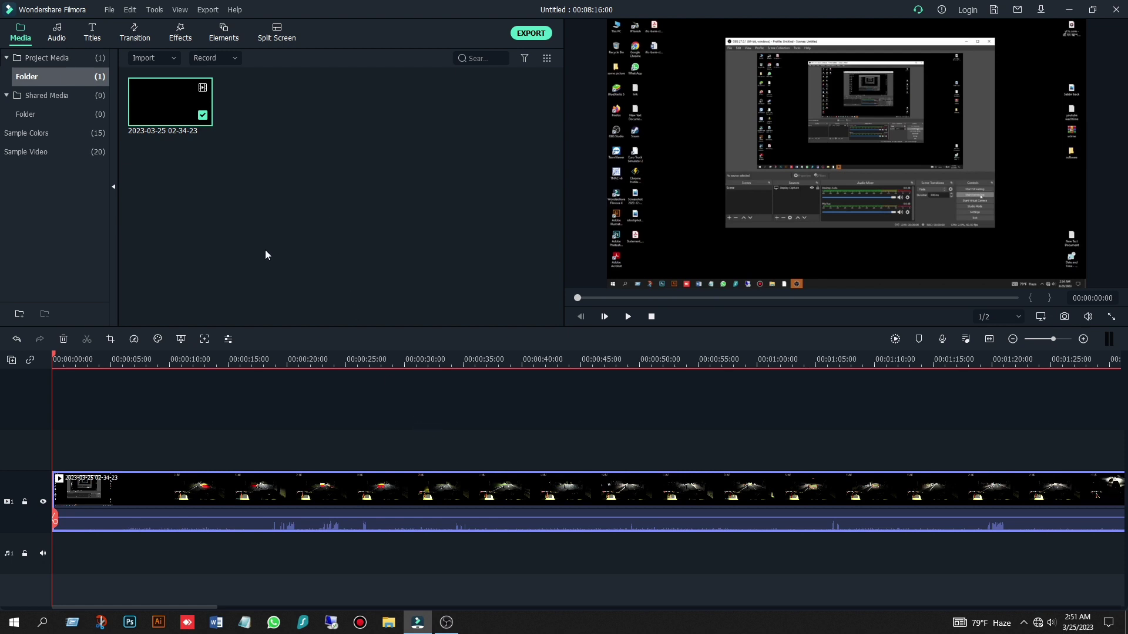
left_click(108, 10)
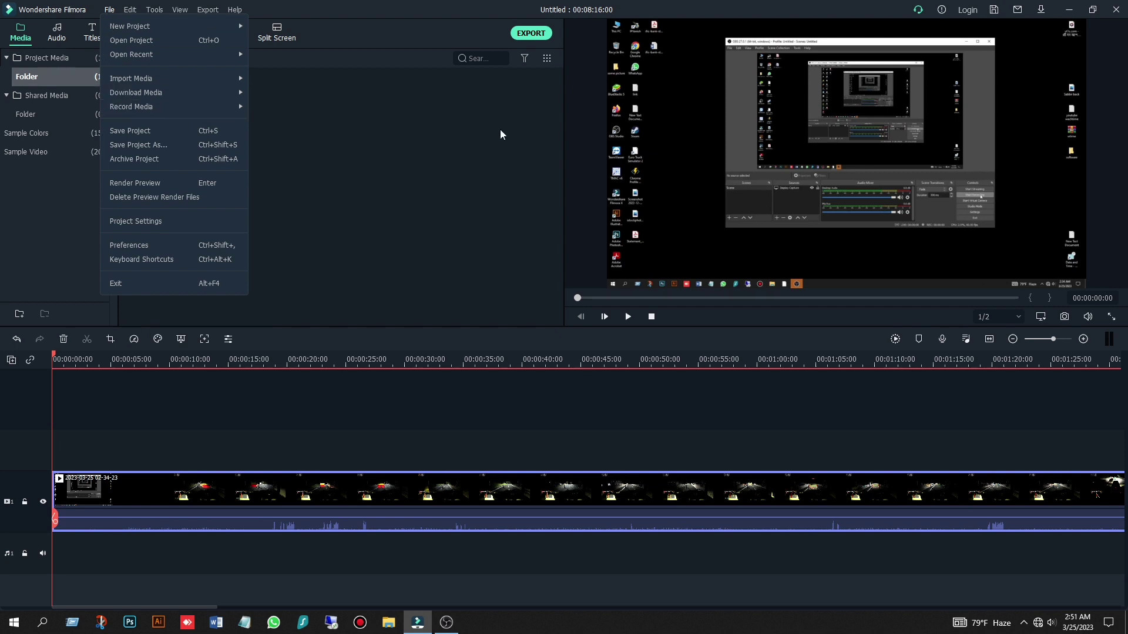
mouse_move(235, 96)
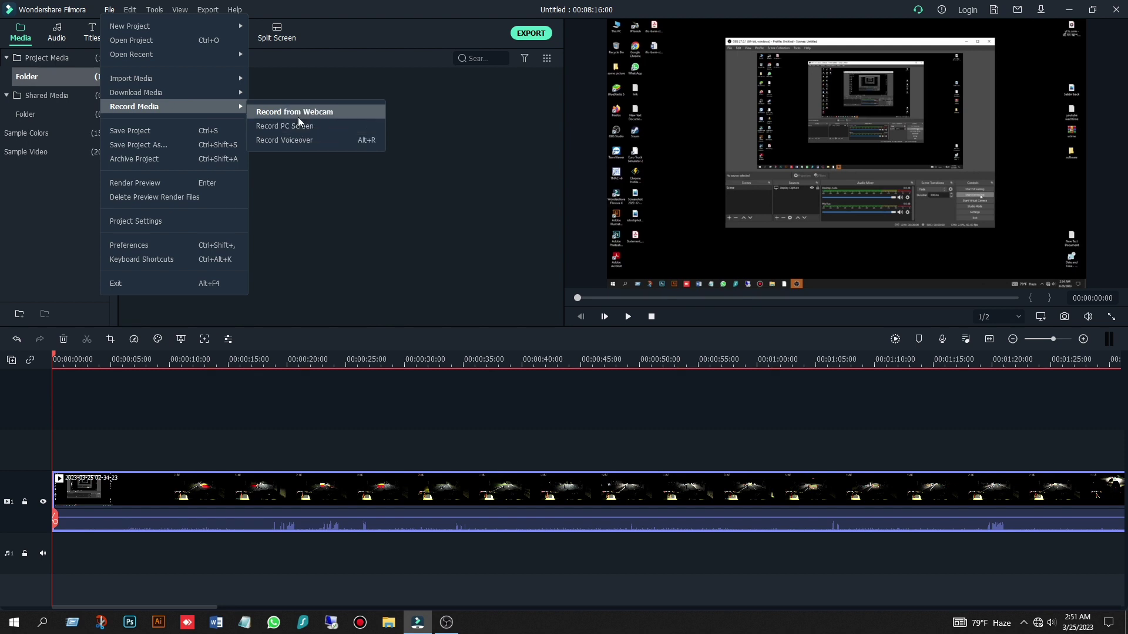
left_click(443, 128)
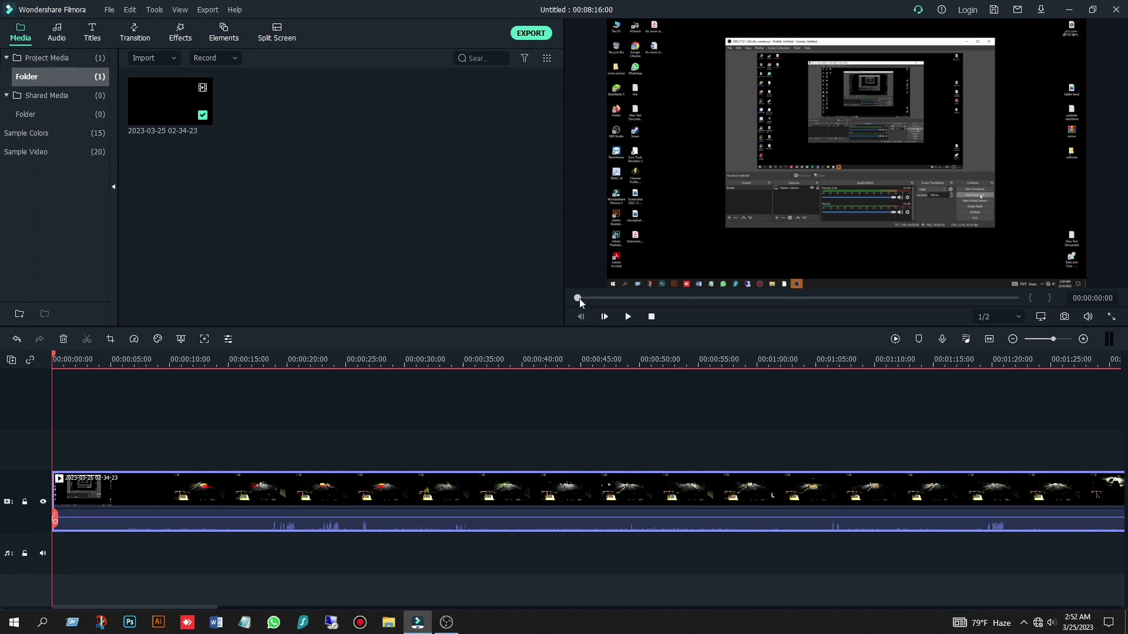
Split the clip at 00:00:12:10 and move the second part later on the track, leaving a gap of about 4 seconds.
left_click_drag(579, 298, 590, 298)
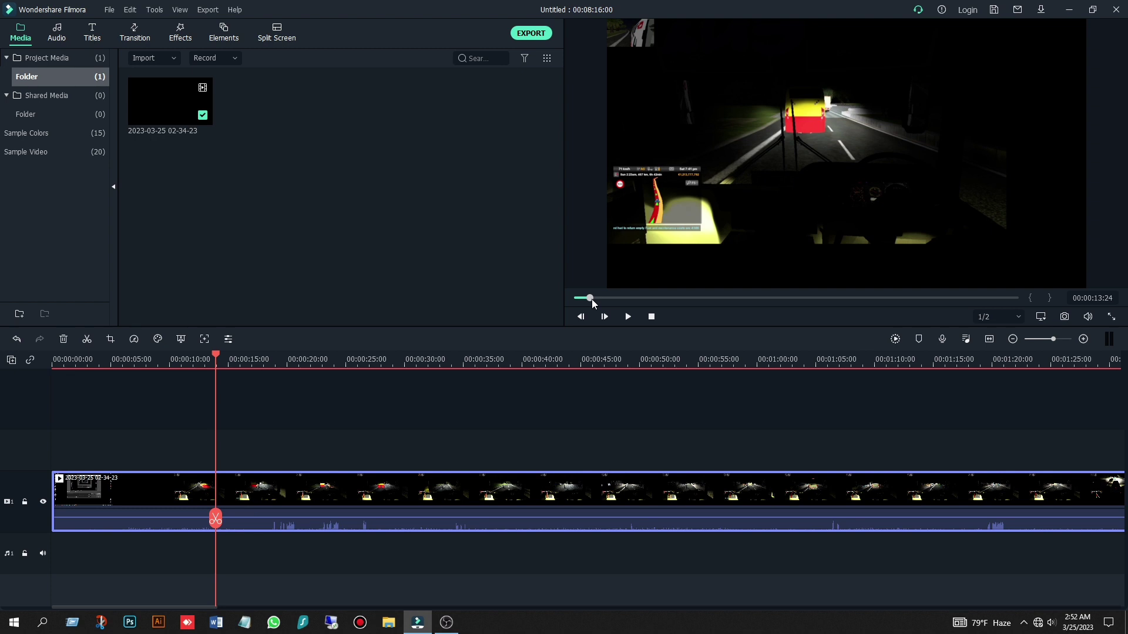
left_click_drag(591, 298, 590, 298)
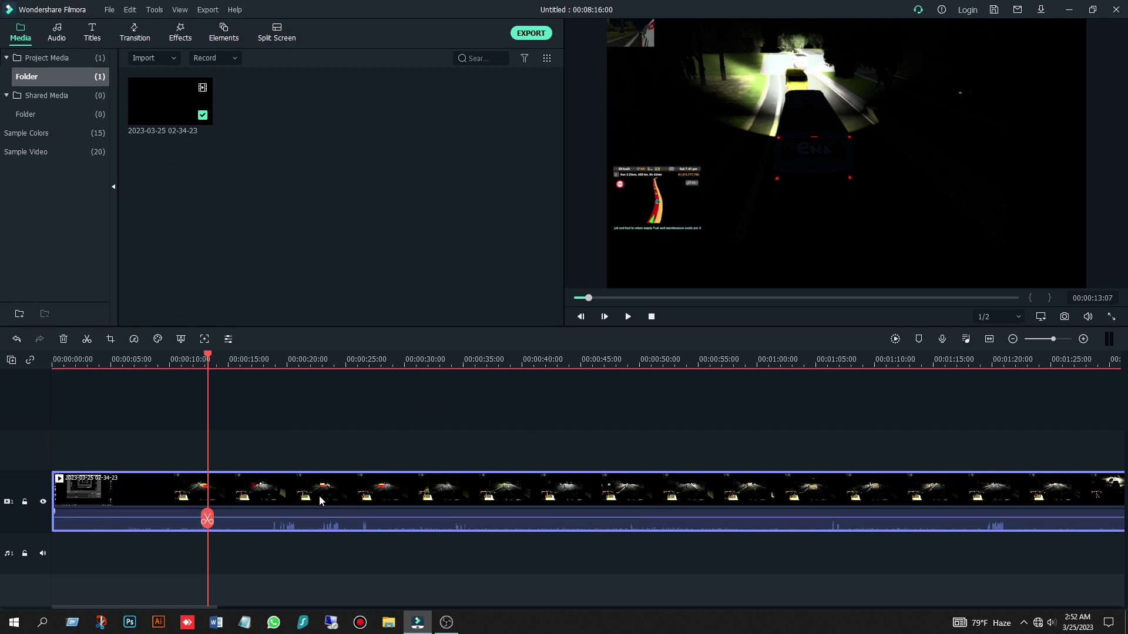
mouse_move(208, 500)
left_mouse_down()
mouse_move(240, 487)
mouse_move(200, 499)
left_mouse_up()
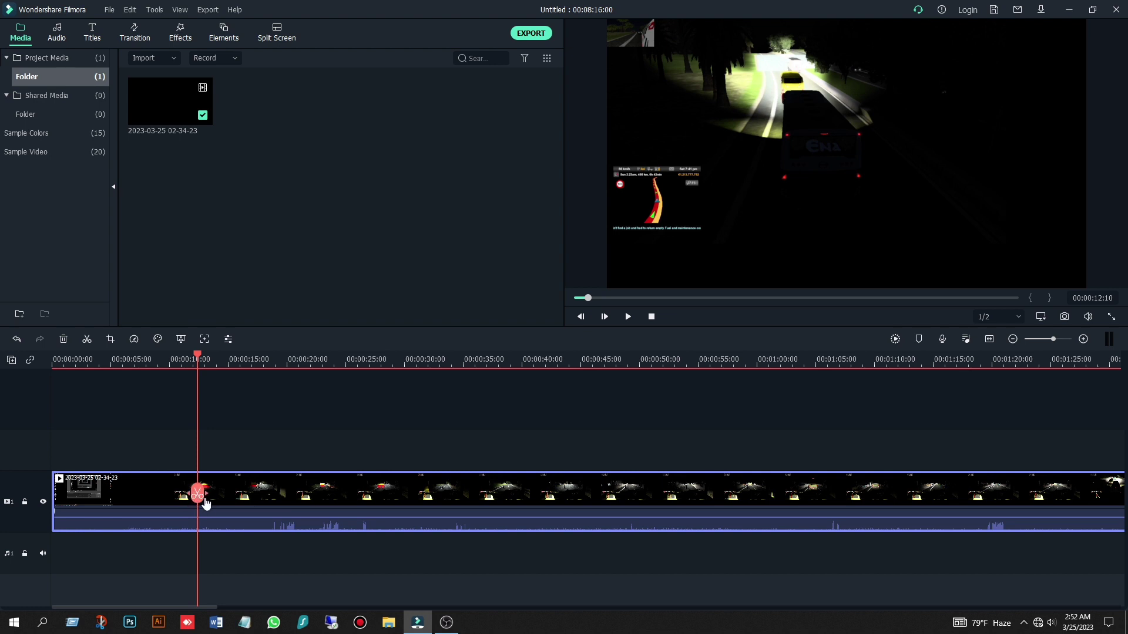
left_click(196, 493)
left_click_drag(251, 495, 298, 498)
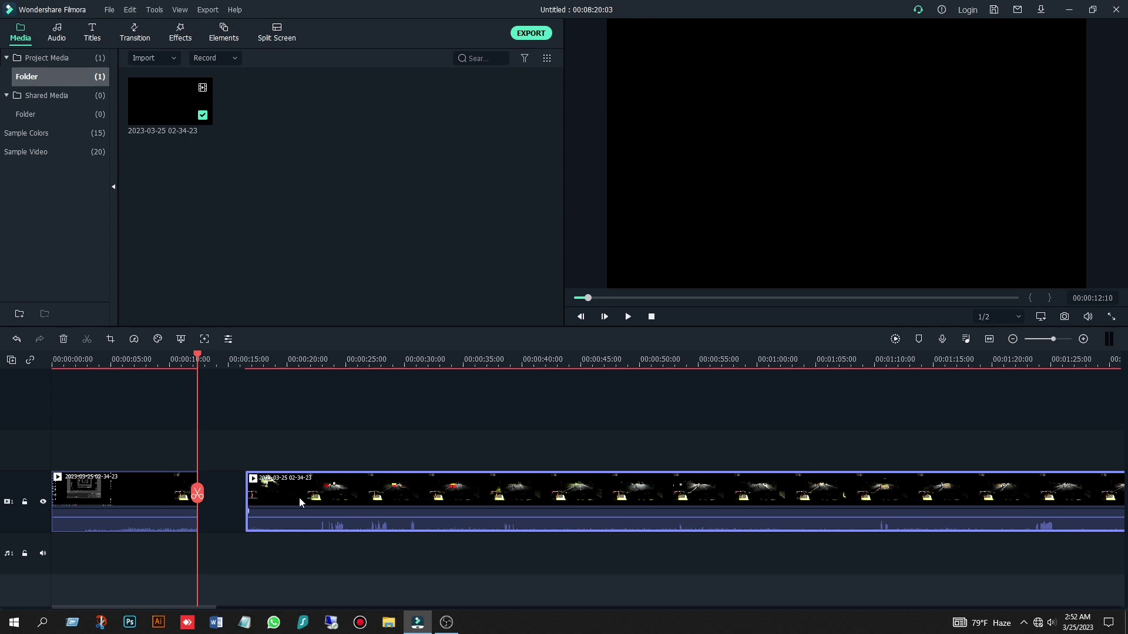
Delete the short opening part and move the remaining clip to the start of video track 1.
left_click(157, 497)
left_click(329, 498)
left_click(154, 492)
right_click(127, 492)
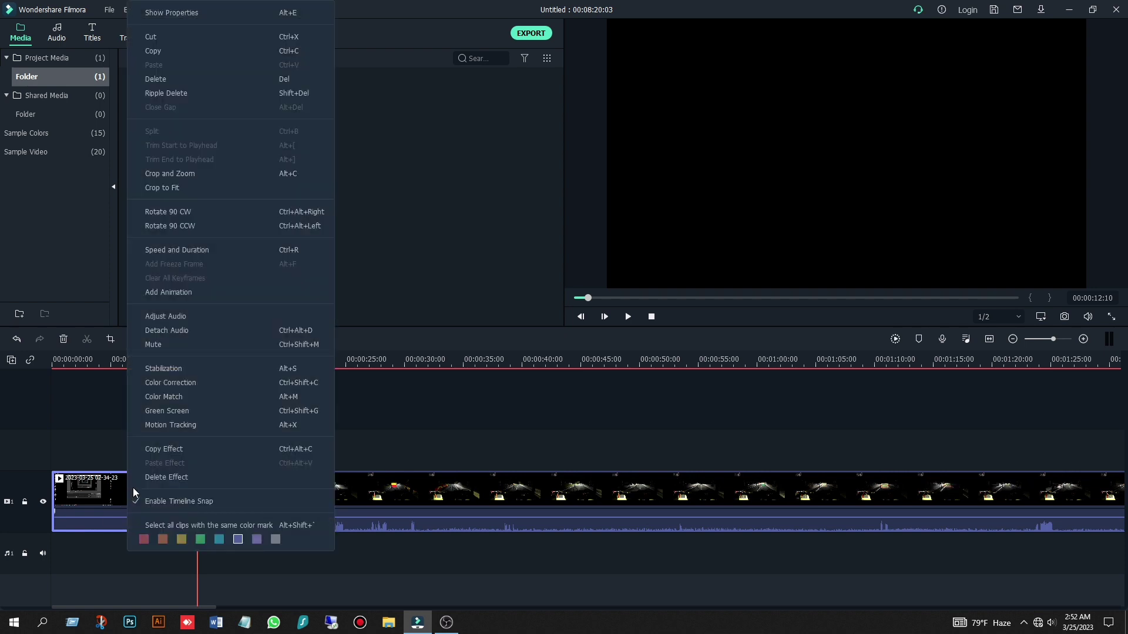
left_click(241, 79)
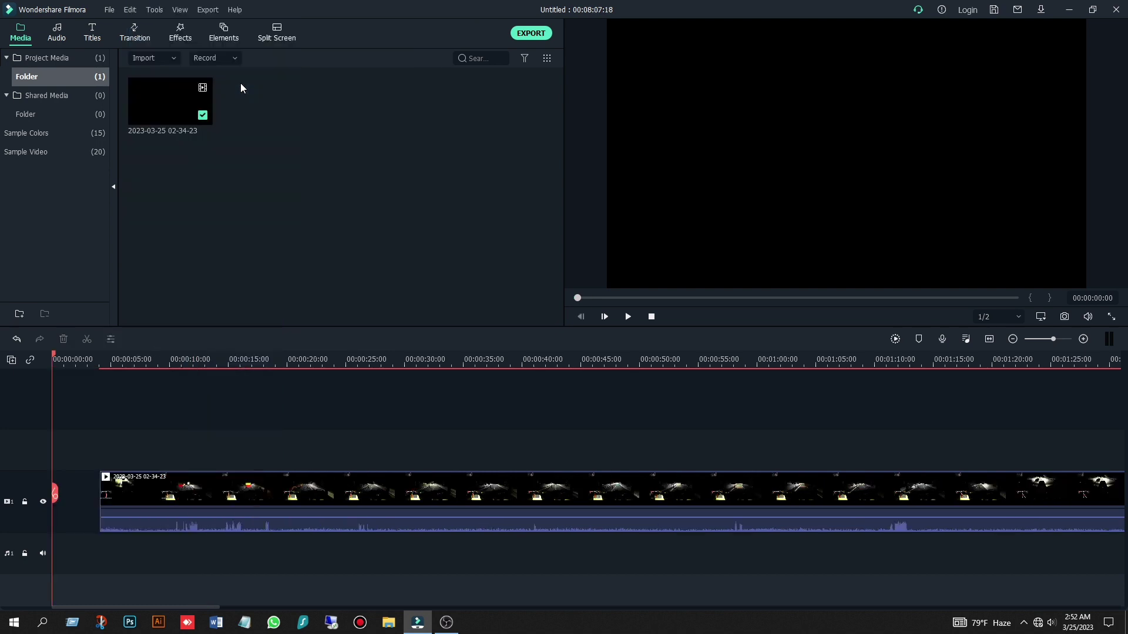
left_click_drag(229, 495, 145, 488)
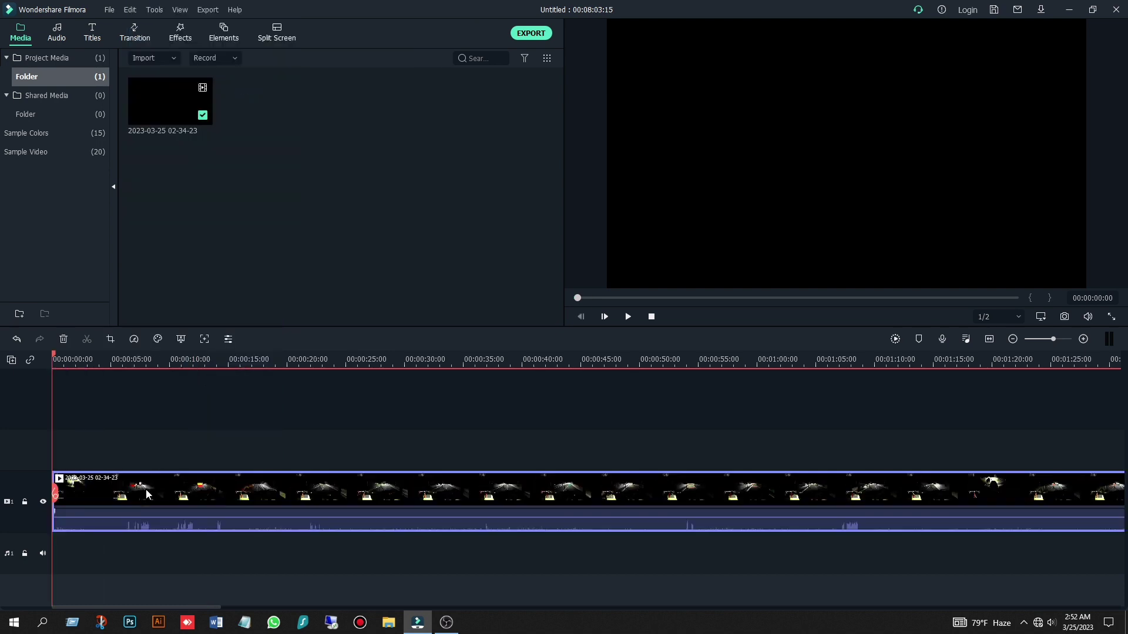
Play the trimmed video from the start and pause it at about 5 seconds.
left_click(628, 316)
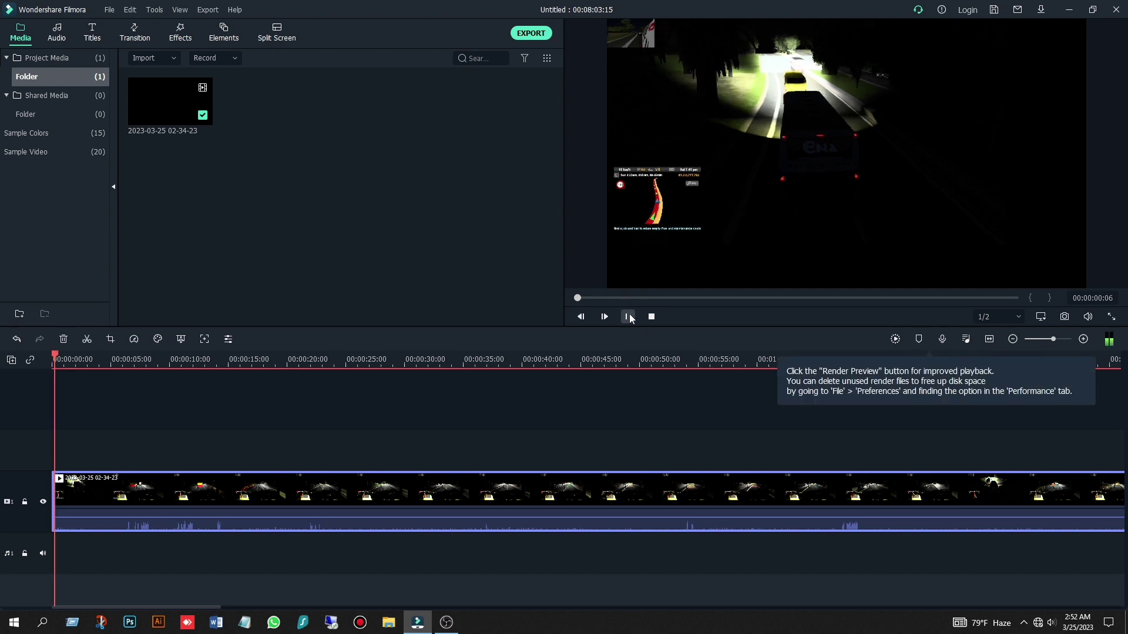
left_click(684, 398)
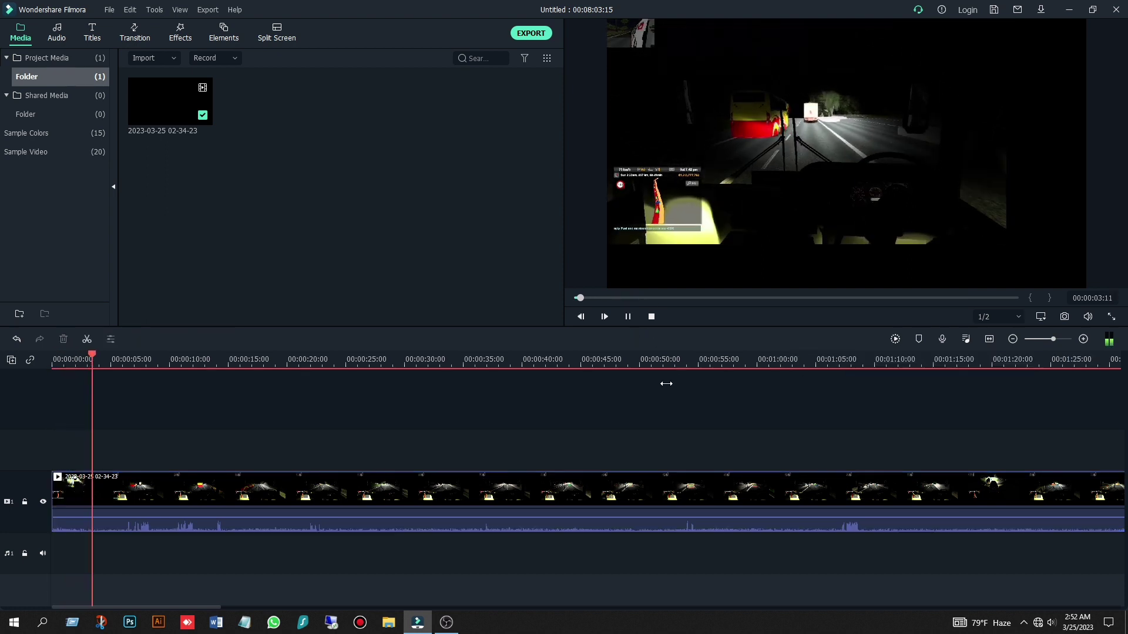
left_click(629, 316)
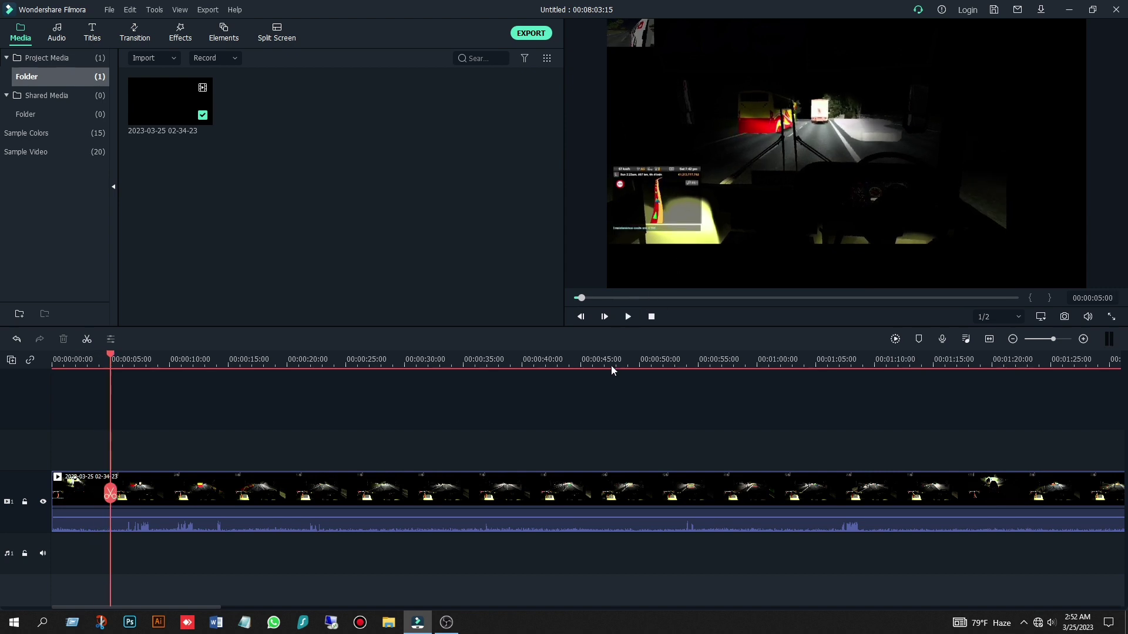
Split the clip near its end at 00:07:57:00 and delete the short end piece.
left_click_drag(593, 298, 731, 294)
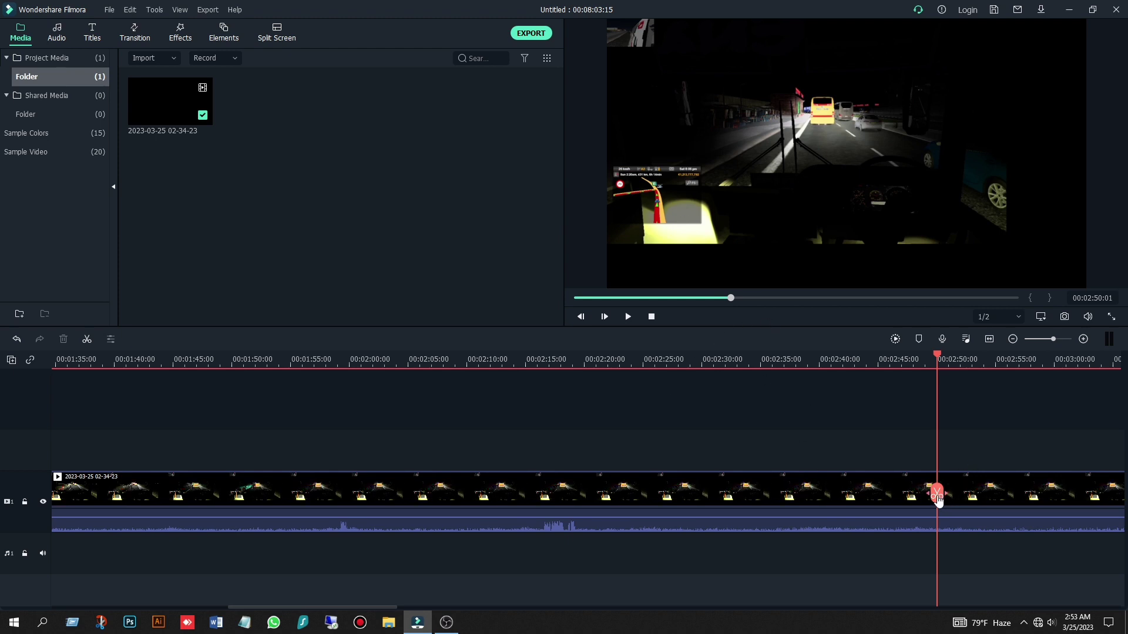
mouse_move(552, 517)
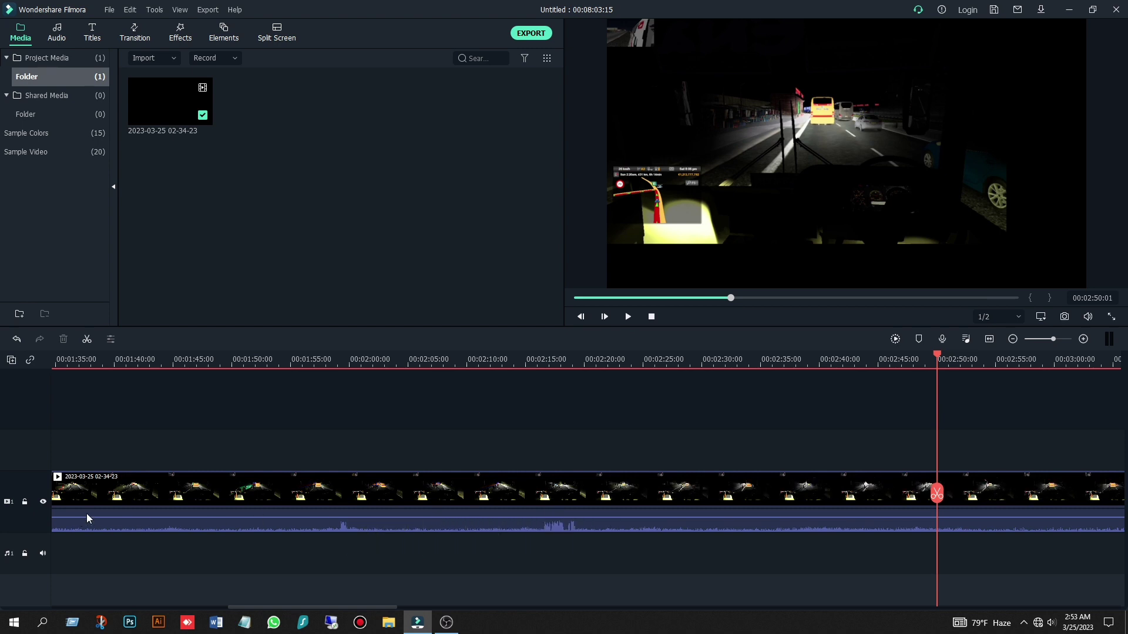
mouse_move(87, 517)
left_click_drag(938, 493, 1116, 500)
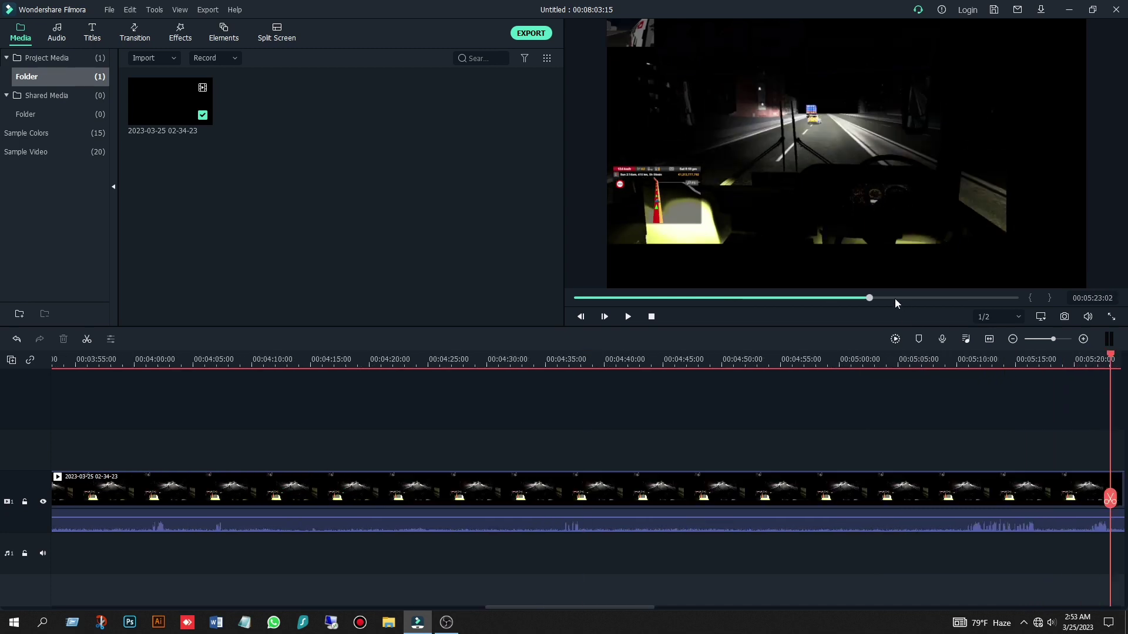
left_click(921, 299)
left_click_drag(945, 299, 1004, 300)
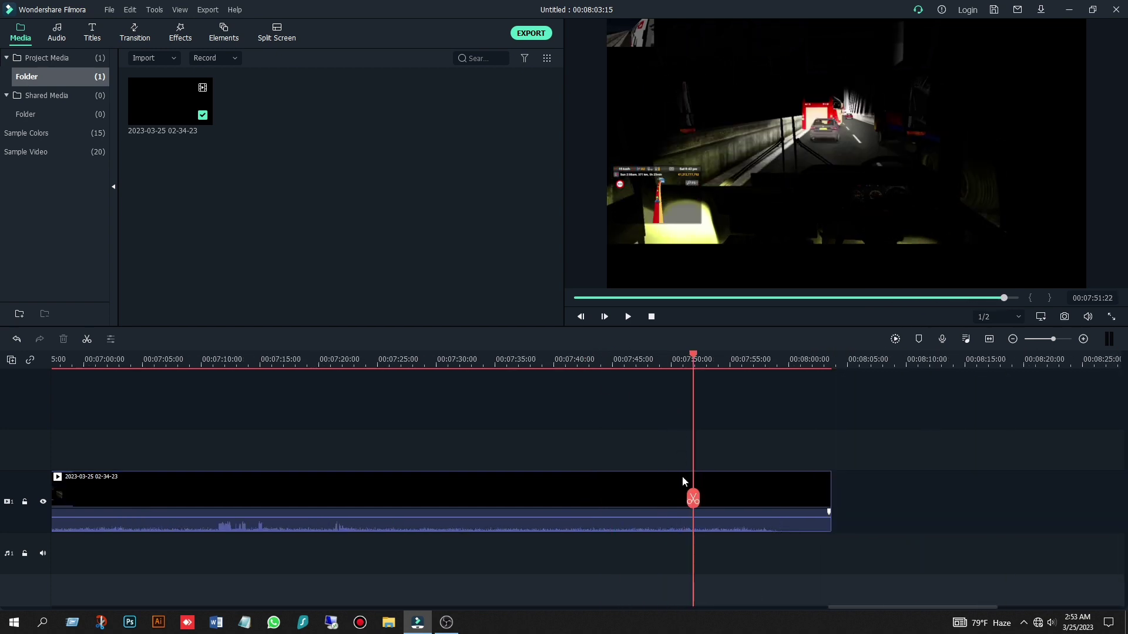
left_click_drag(693, 495, 753, 499)
left_click(774, 499)
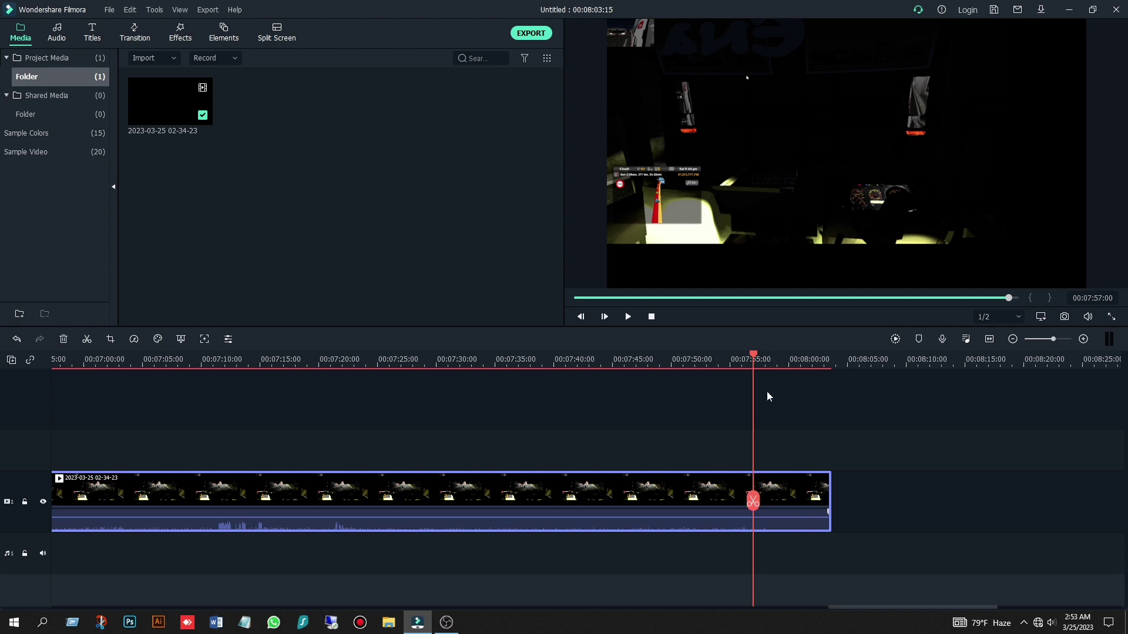
left_click(753, 503)
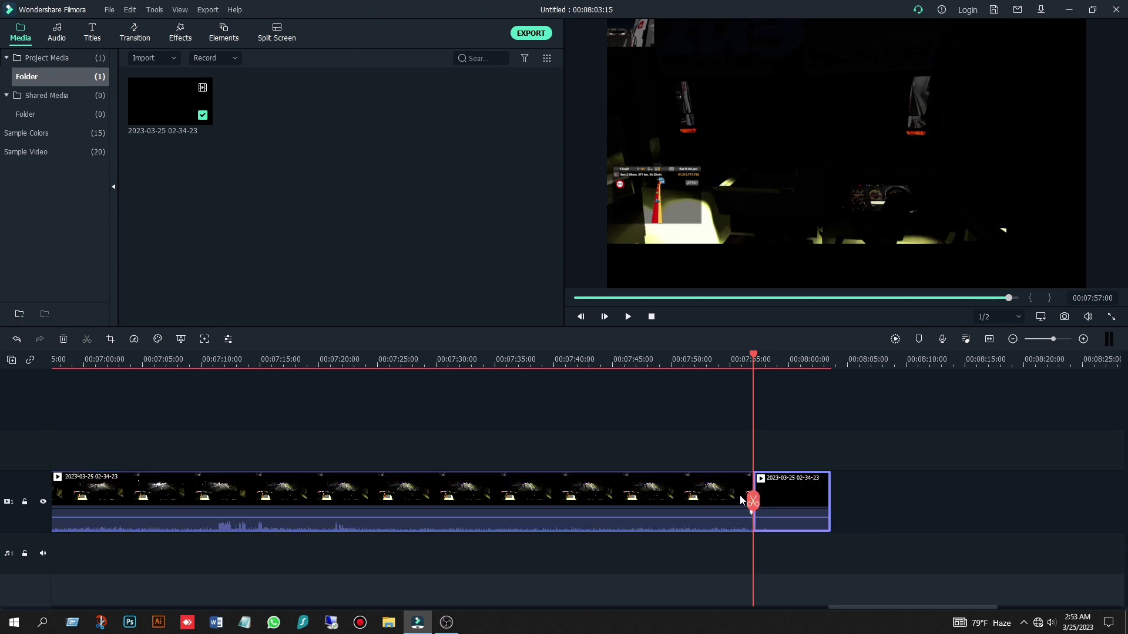
left_click_drag(754, 503, 850, 503)
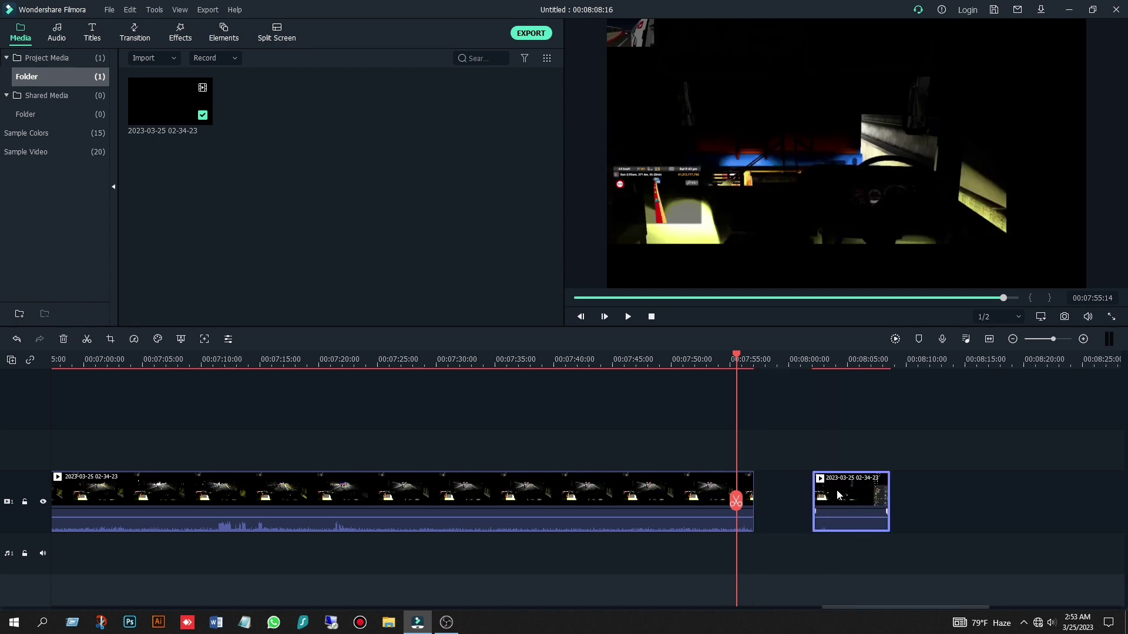
key("Delete")
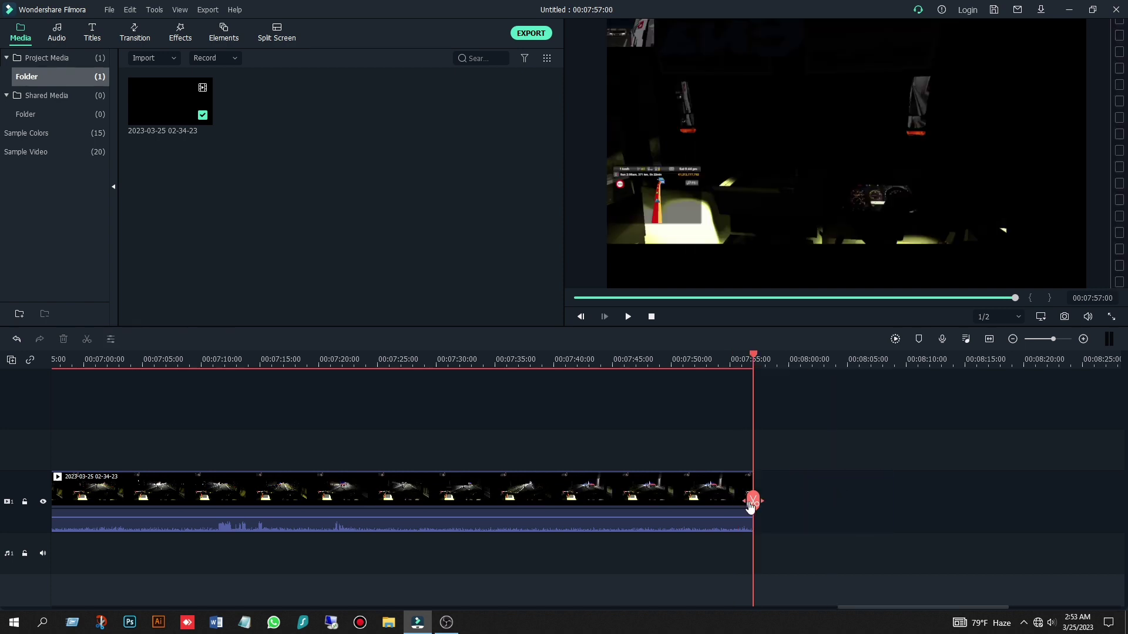
Cut the section between 00:05:37:10 and 00:05:49:00 out of the clip and delete it.
left_click_drag(1010, 297, 879, 297)
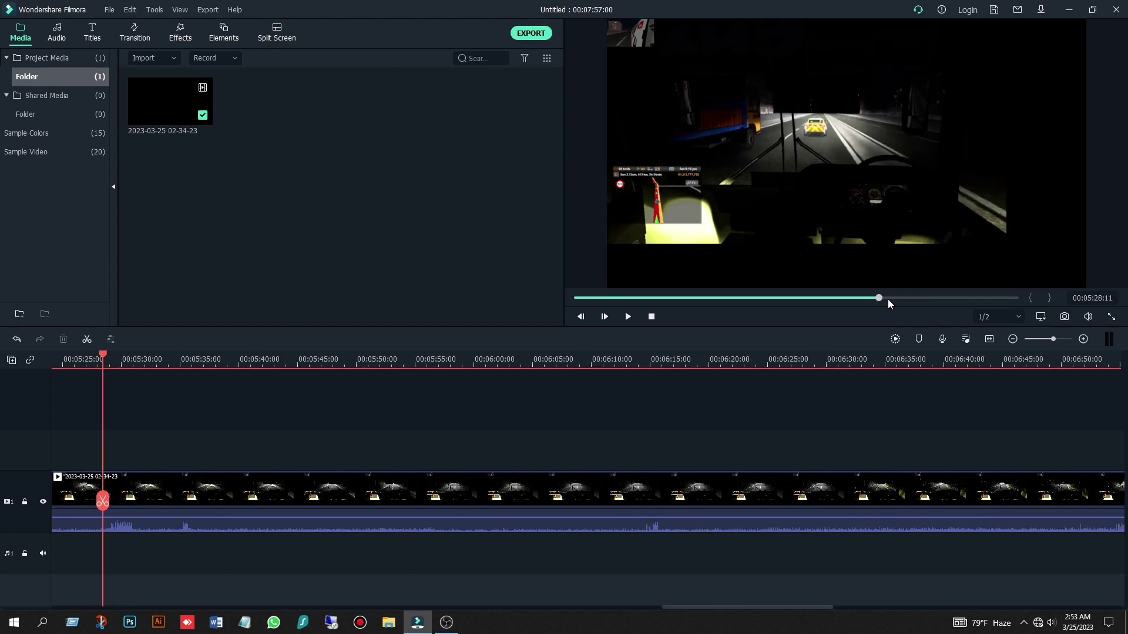
left_click(888, 298)
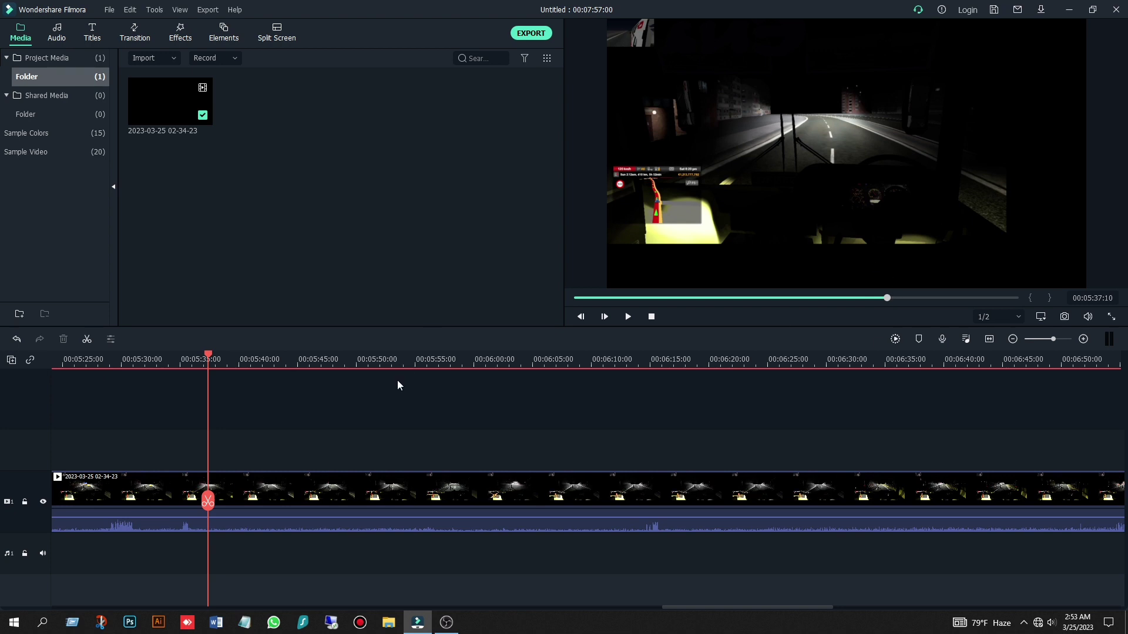
left_click(208, 500)
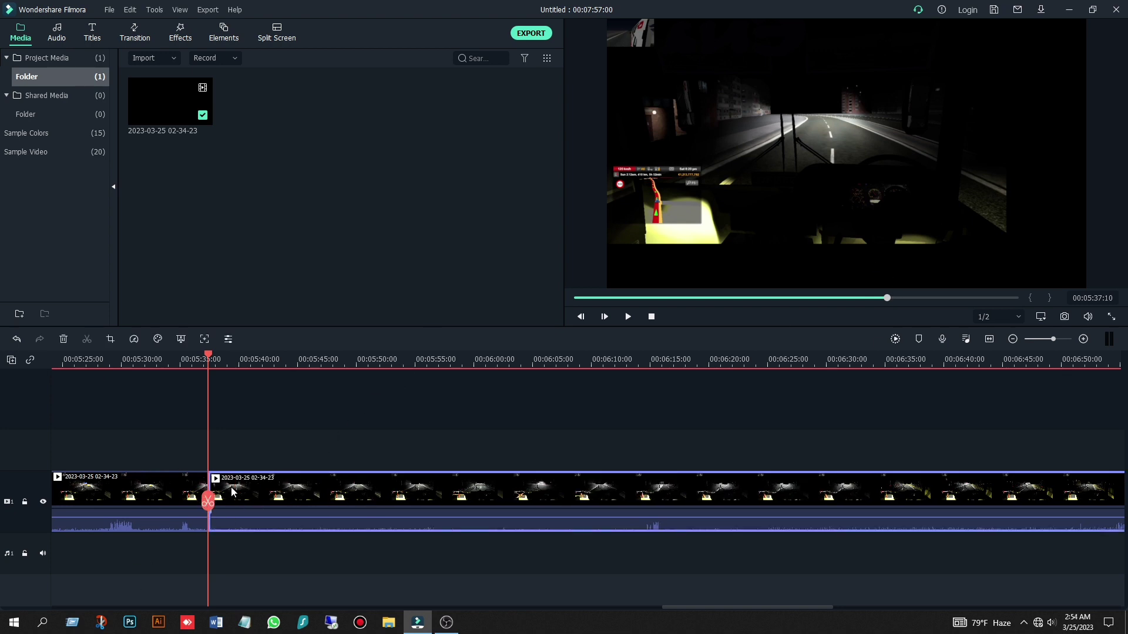
left_click_drag(210, 503, 345, 500)
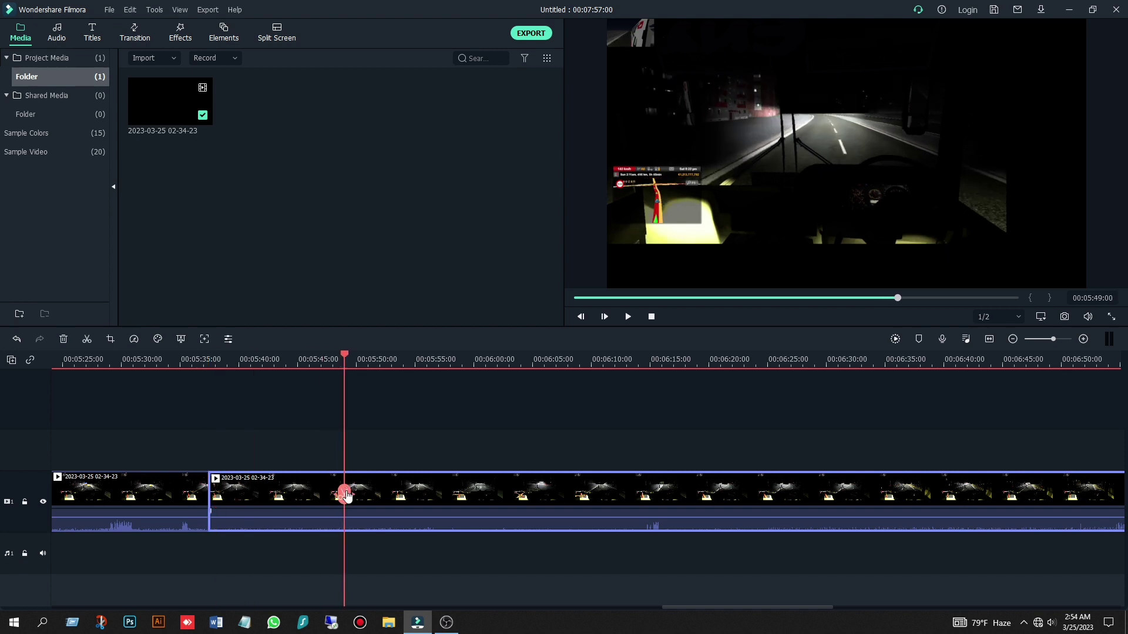
left_click(344, 496)
left_click(319, 495)
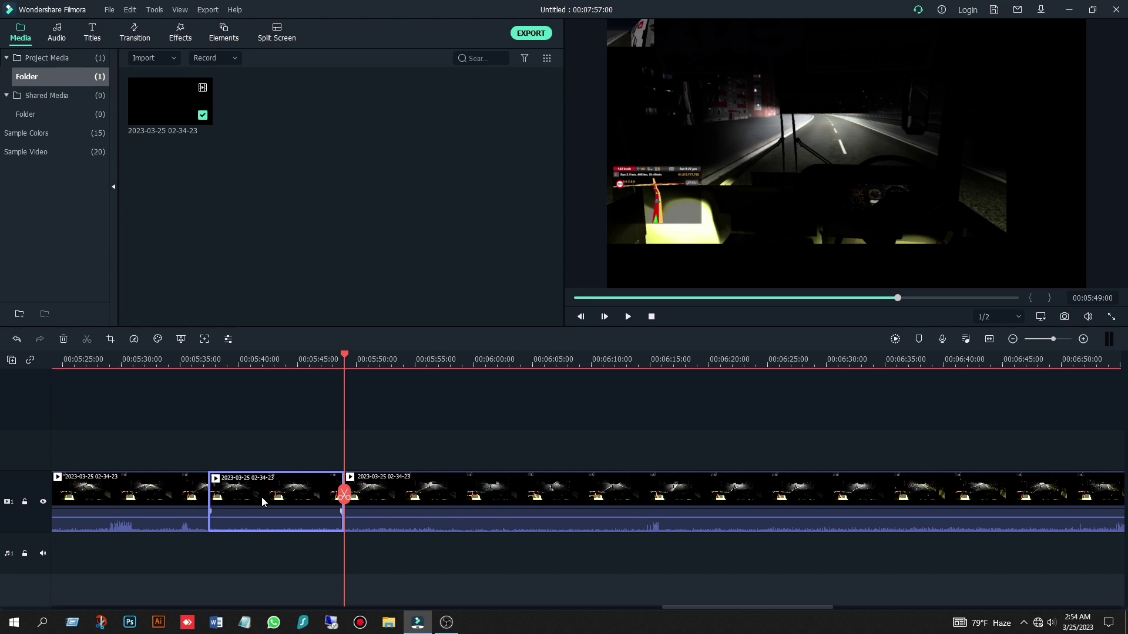
key("Delete")
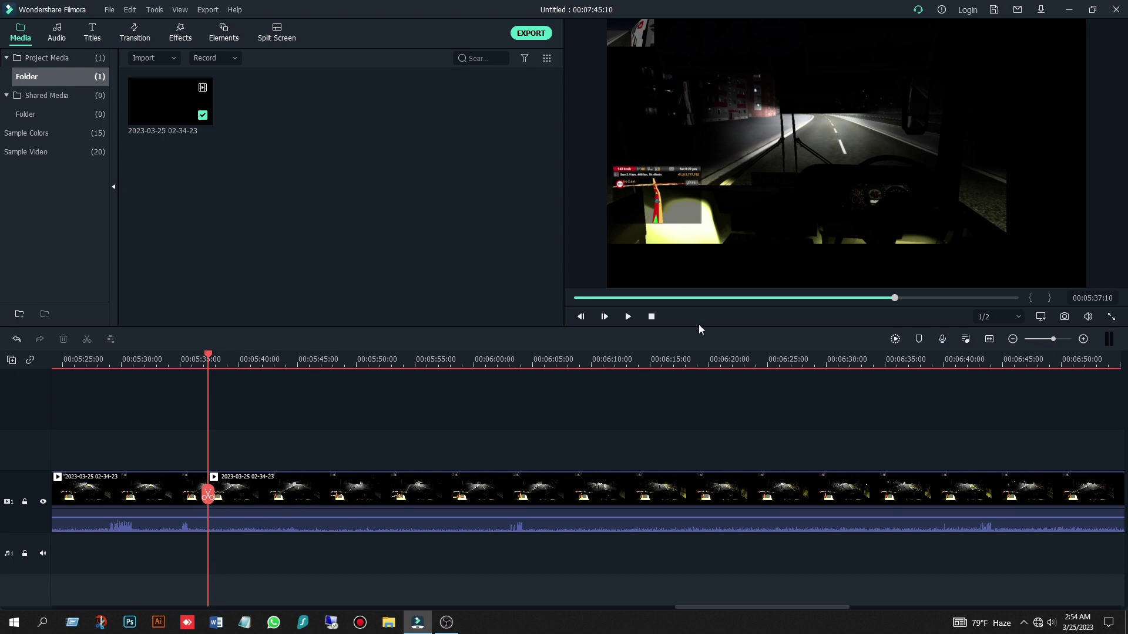
Return the playhead to the start of the timeline and select the first clip on video track 1.
left_click_drag(962, 297, 544, 307)
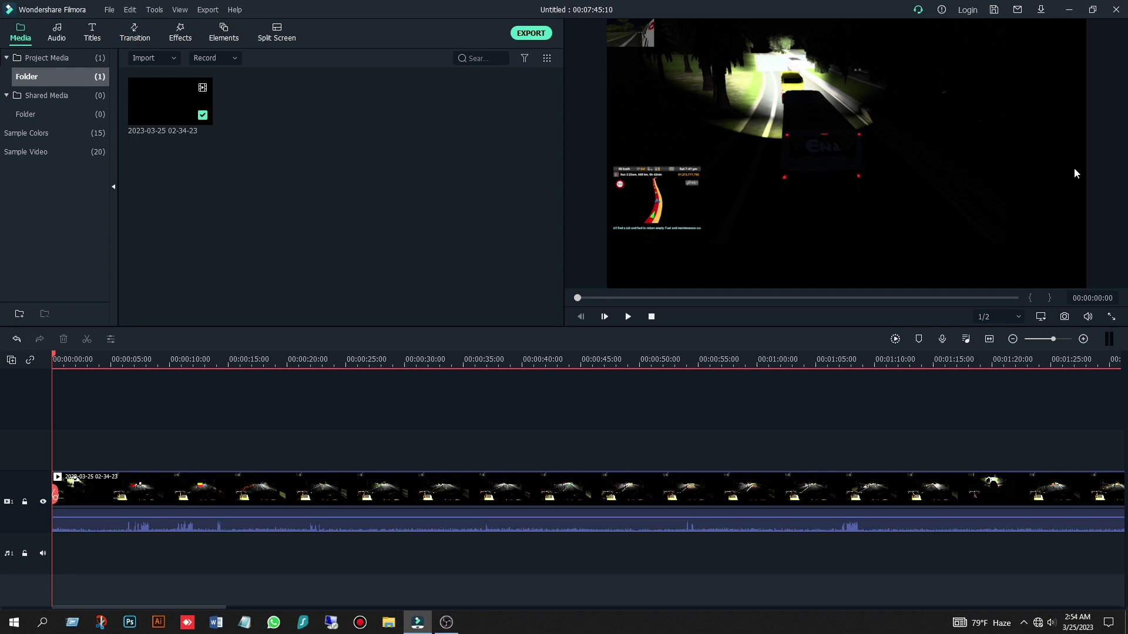
left_click(139, 493)
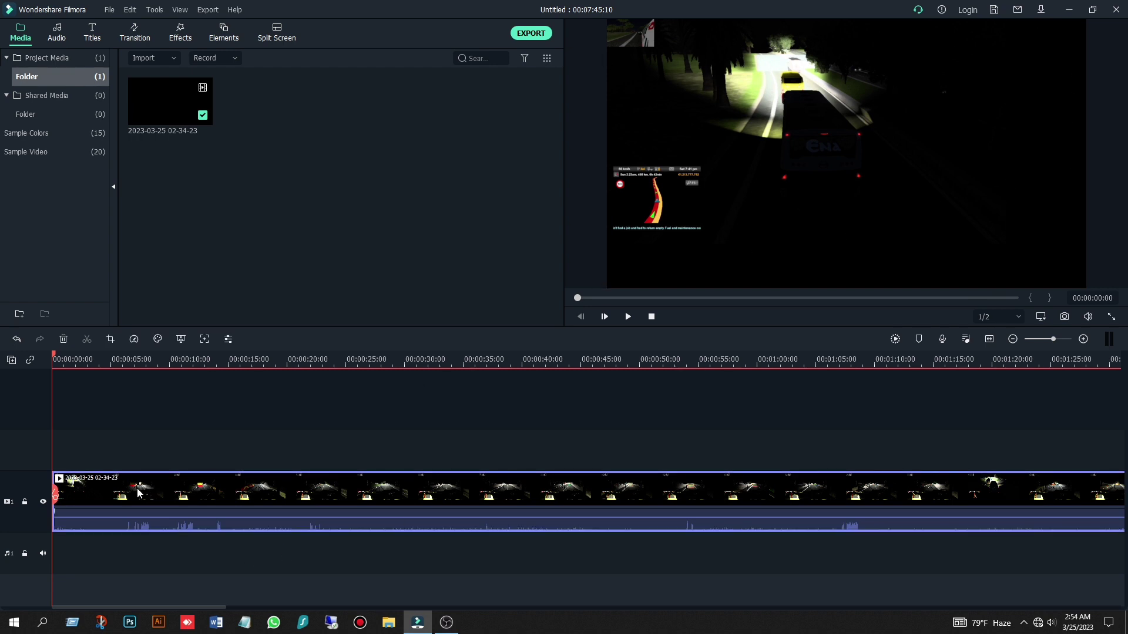
Crop the first clip to about 1297 x 730 at the 16:9 ratio, then play it and pause at about 8 seconds.
left_click(111, 339)
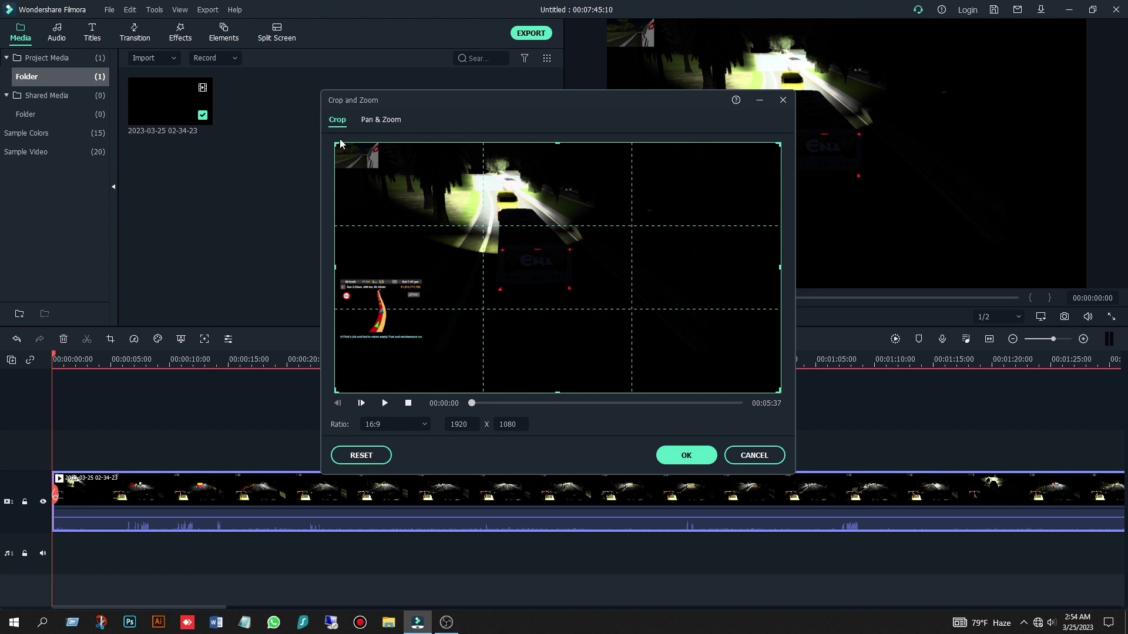
left_click_drag(339, 147, 423, 195)
left_click_drag(580, 283, 558, 186)
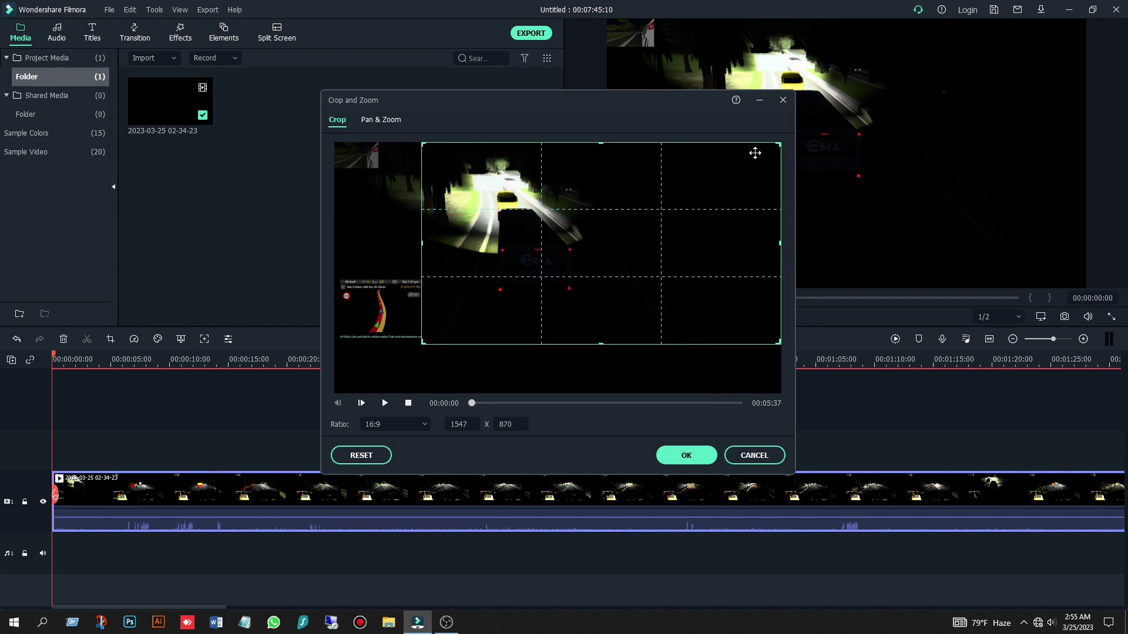
left_click_drag(778, 143, 722, 173)
mouse_move(634, 273)
left_mouse_down()
mouse_move(634, 259)
mouse_move(635, 271)
left_mouse_up()
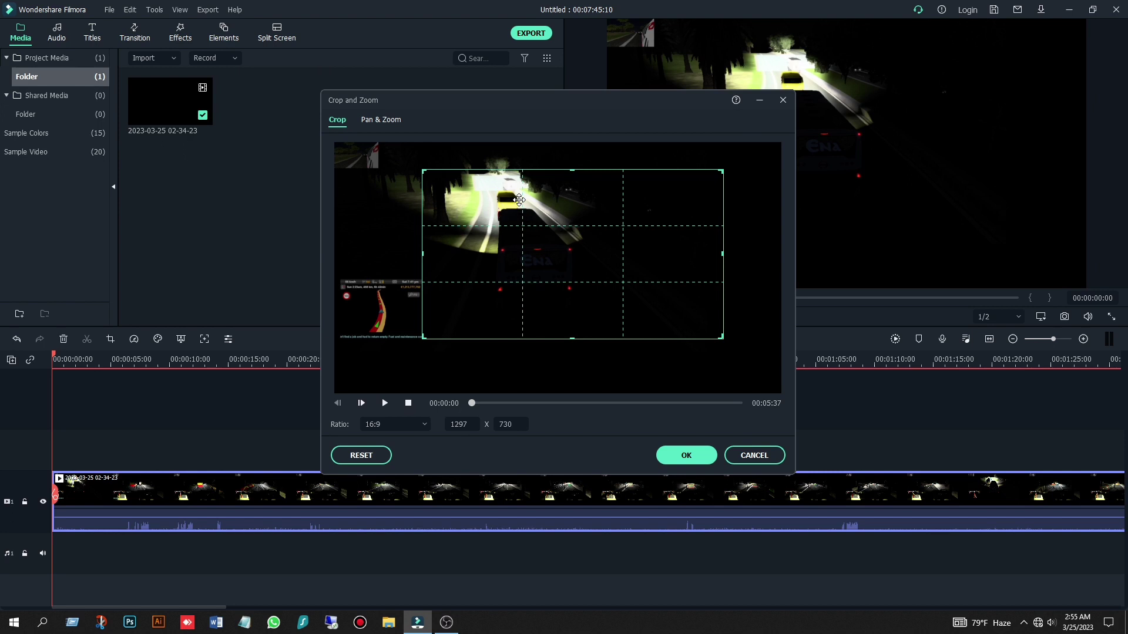
left_click(682, 456)
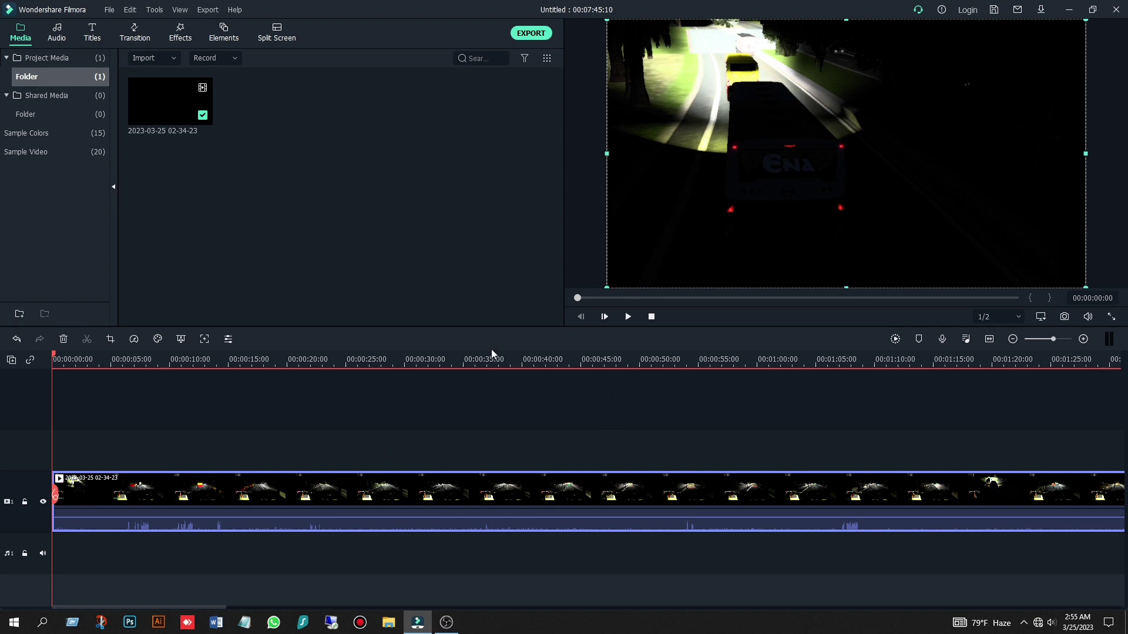
left_click(631, 318)
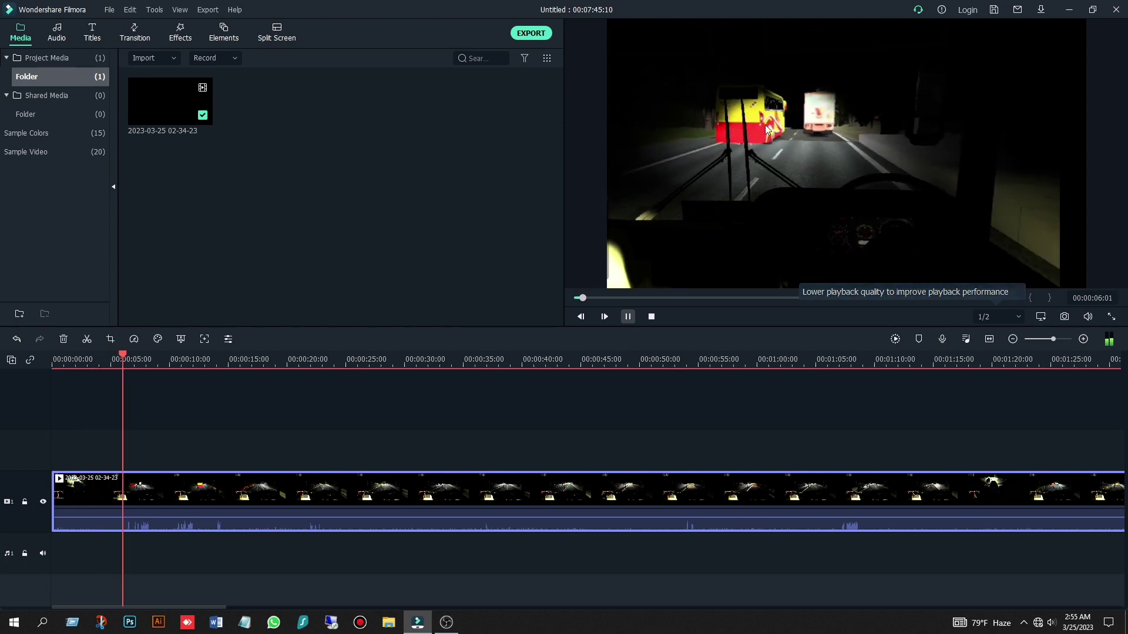
left_click(628, 316)
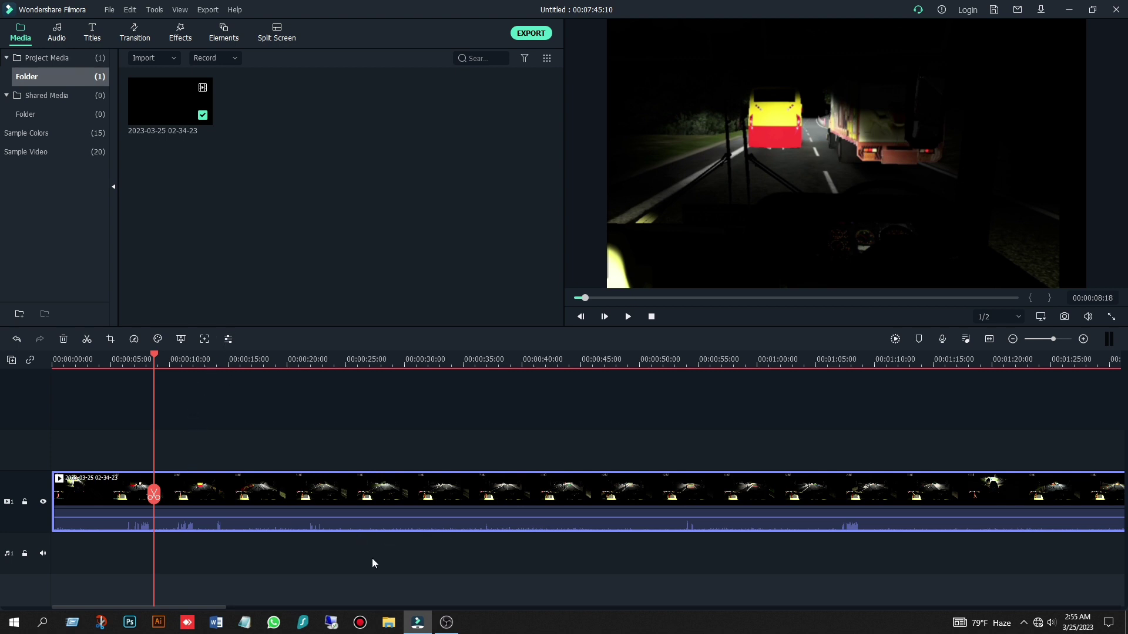
Raise the clip's audio volume on the timeline, and open and close the clip's editing settings.
left_click_drag(488, 518, 541, 515)
left_click(519, 556)
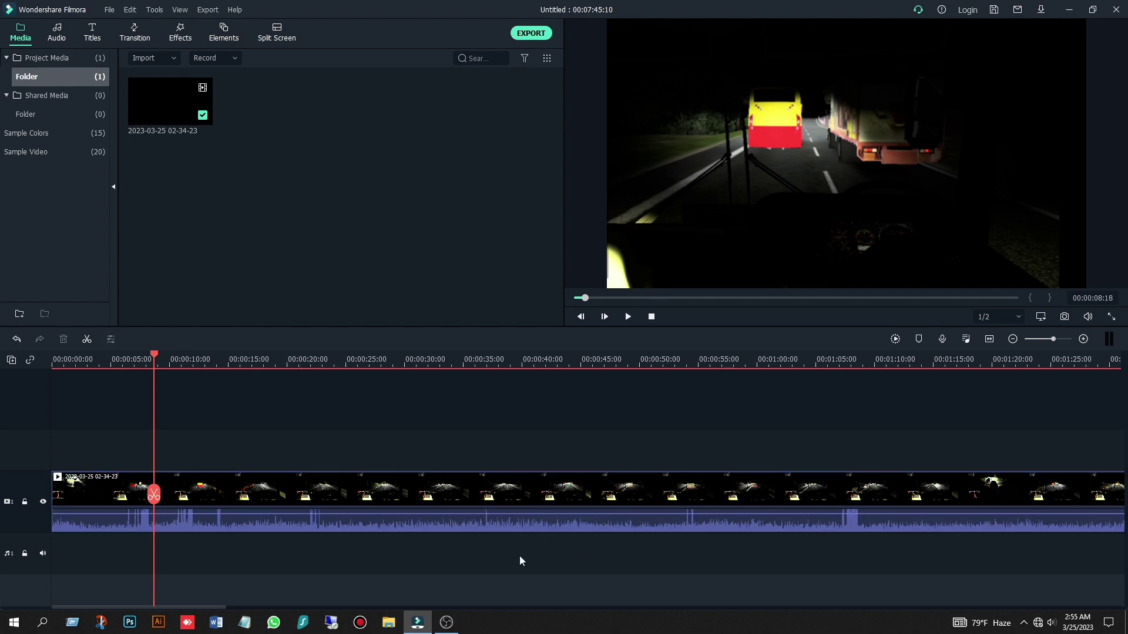
double_click(523, 521)
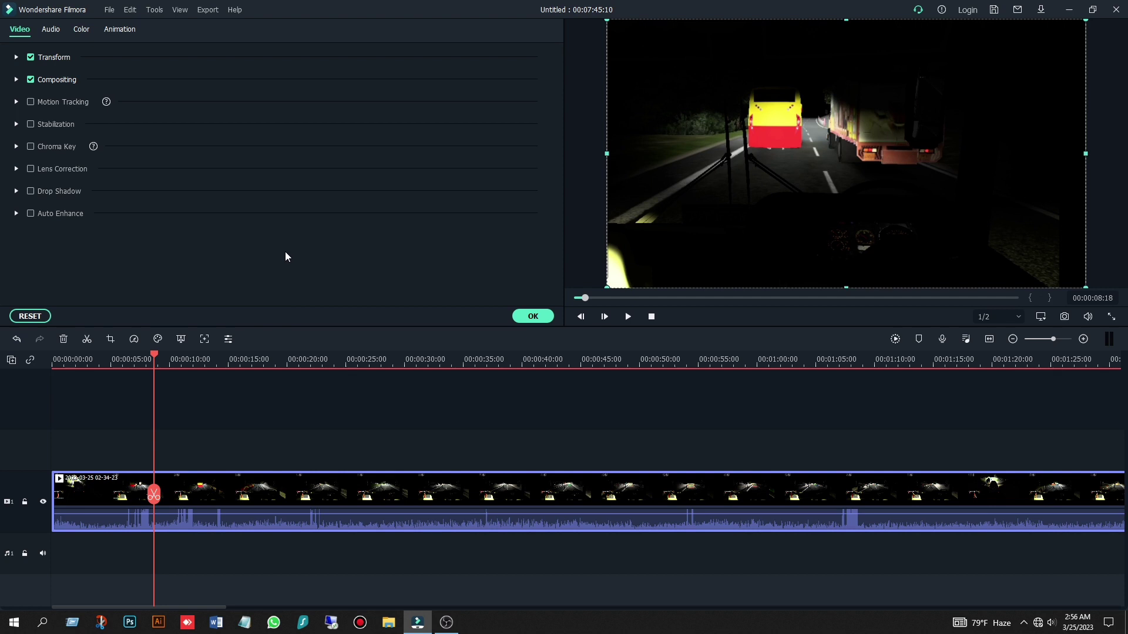
left_click(533, 316)
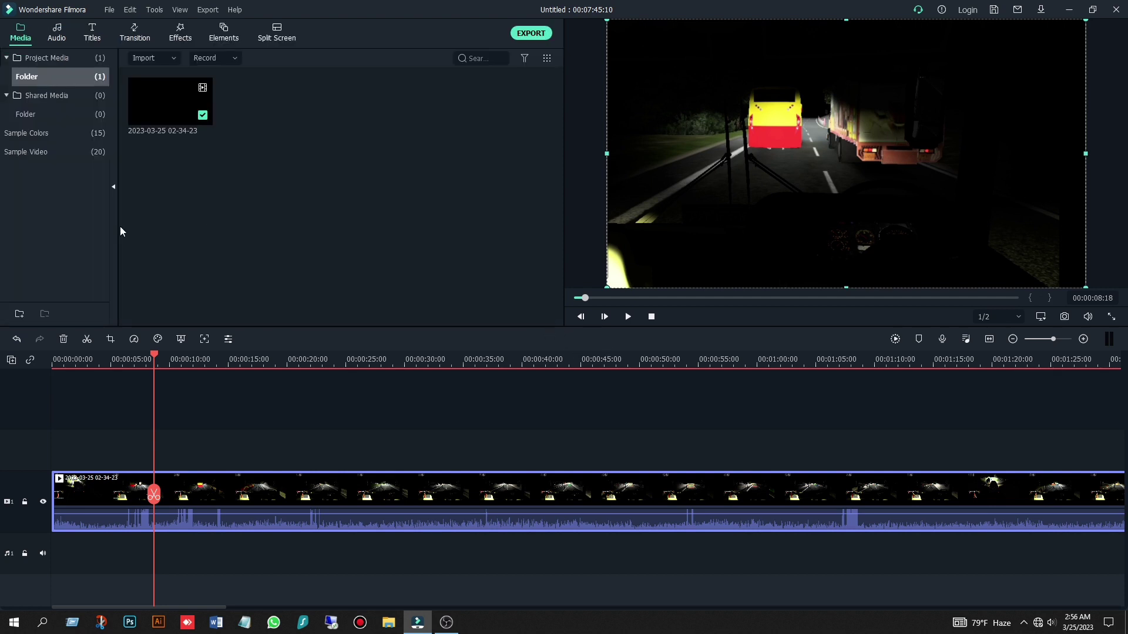
Try to save the project on Local Disk (E:) under the file name VE Project 2.
left_click(108, 10)
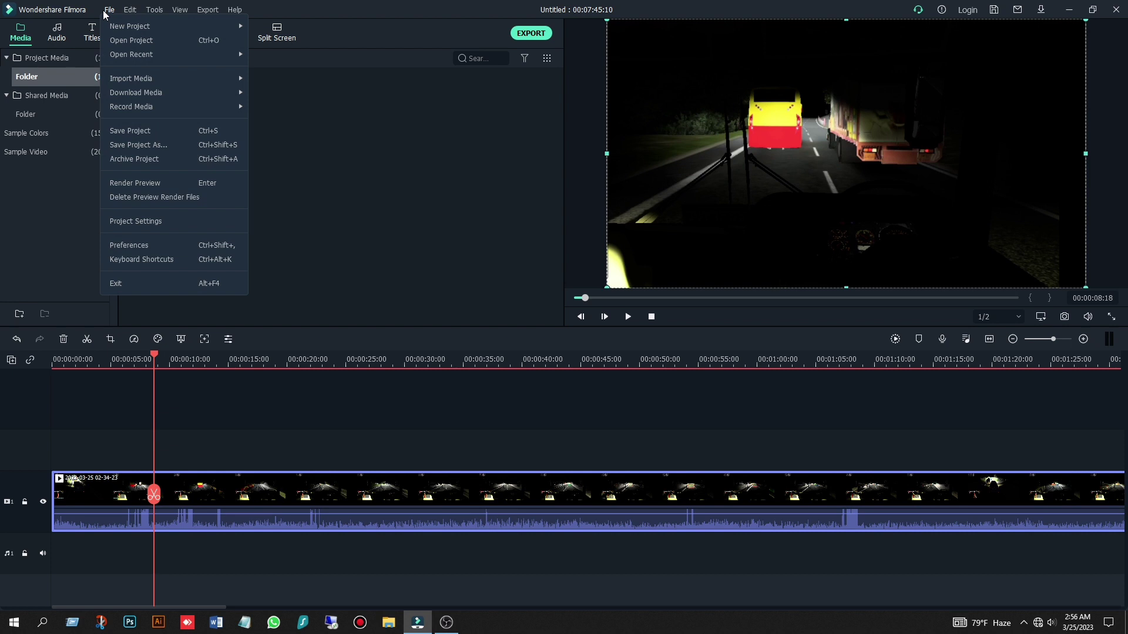
left_click(160, 134)
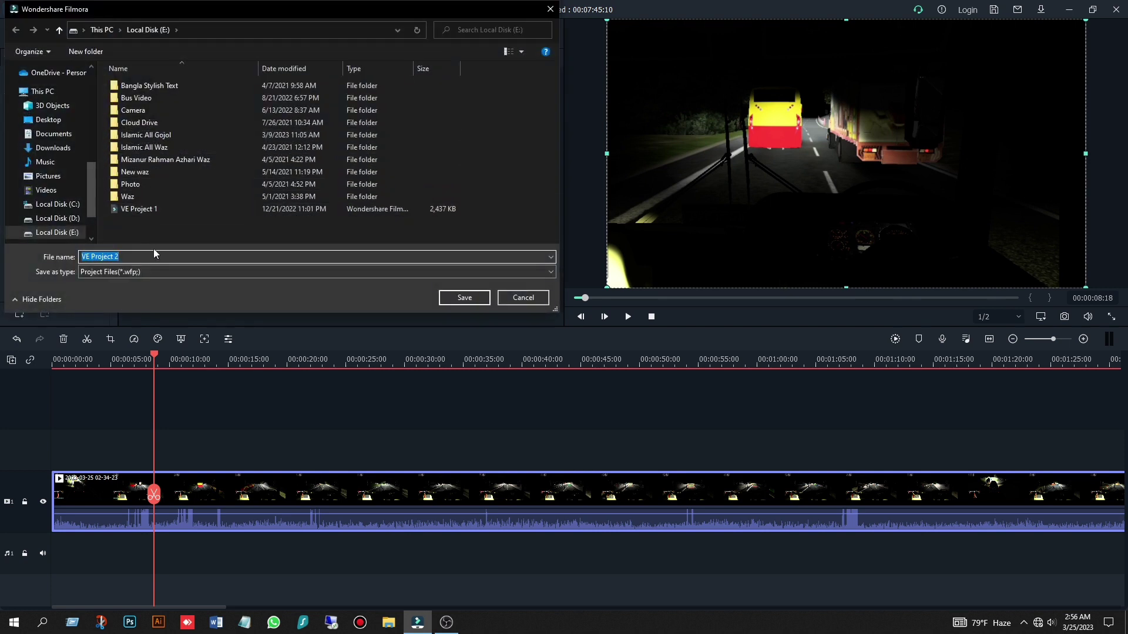
left_click(120, 257)
key("Return")
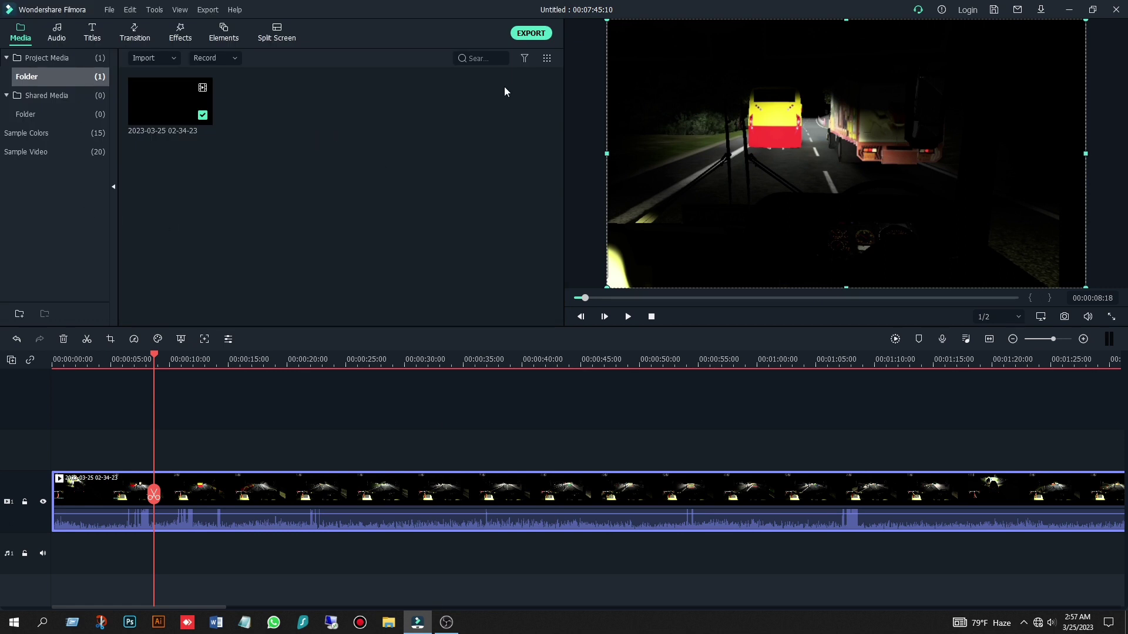
Export the video as a local MP4 file named Tutorial to the F:/Video folder.
left_click(541, 34)
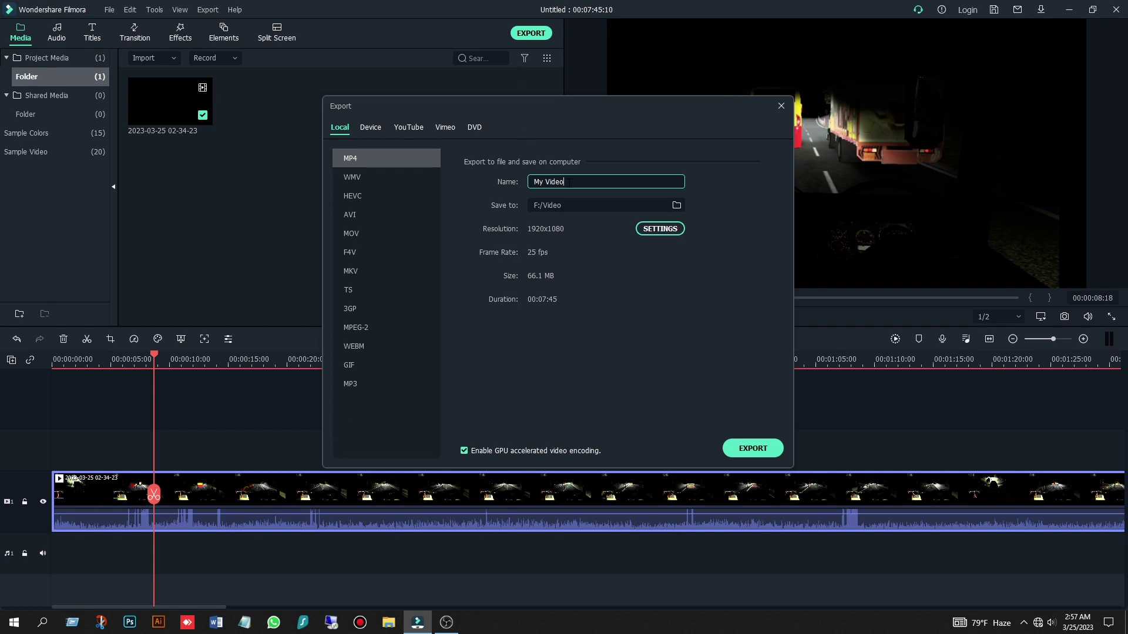
left_click_drag(571, 183, 523, 185)
type("Tutorial")
left_click(752, 449)
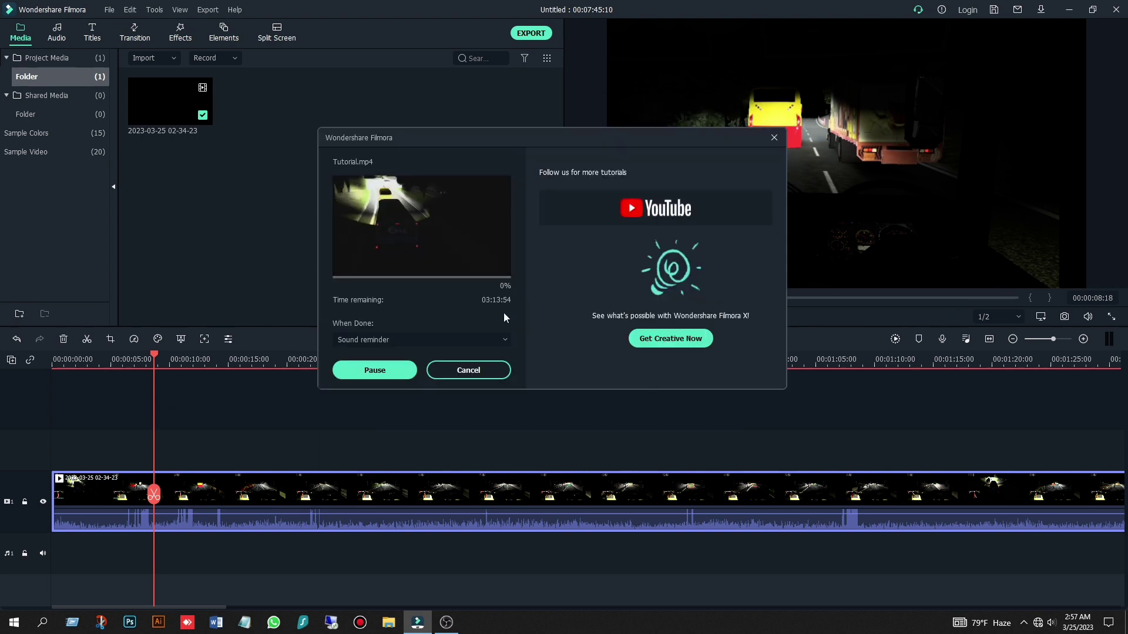
Review the options for when the export is done, keep Sound reminder, and abort the running export.
left_click(444, 345)
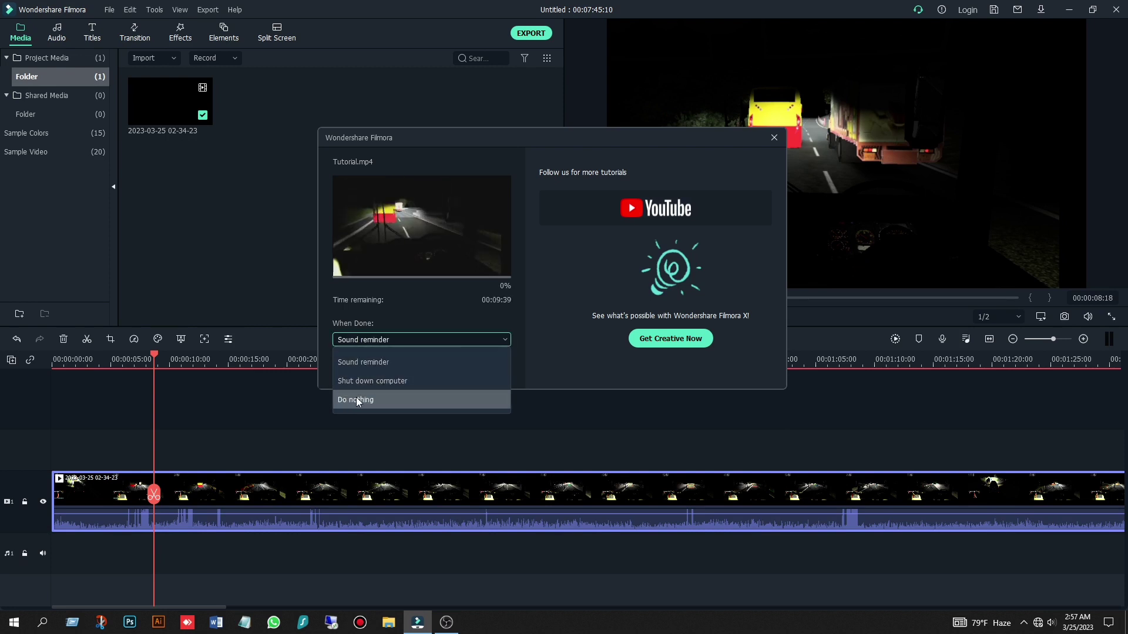
left_click(365, 341)
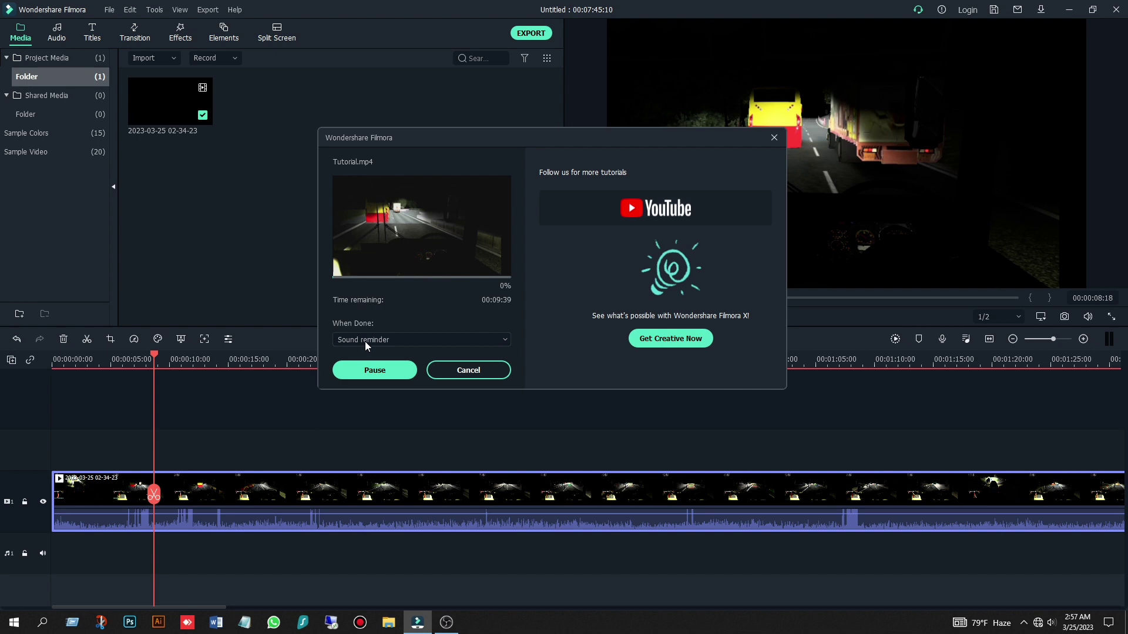
left_click(397, 342)
left_click(435, 352)
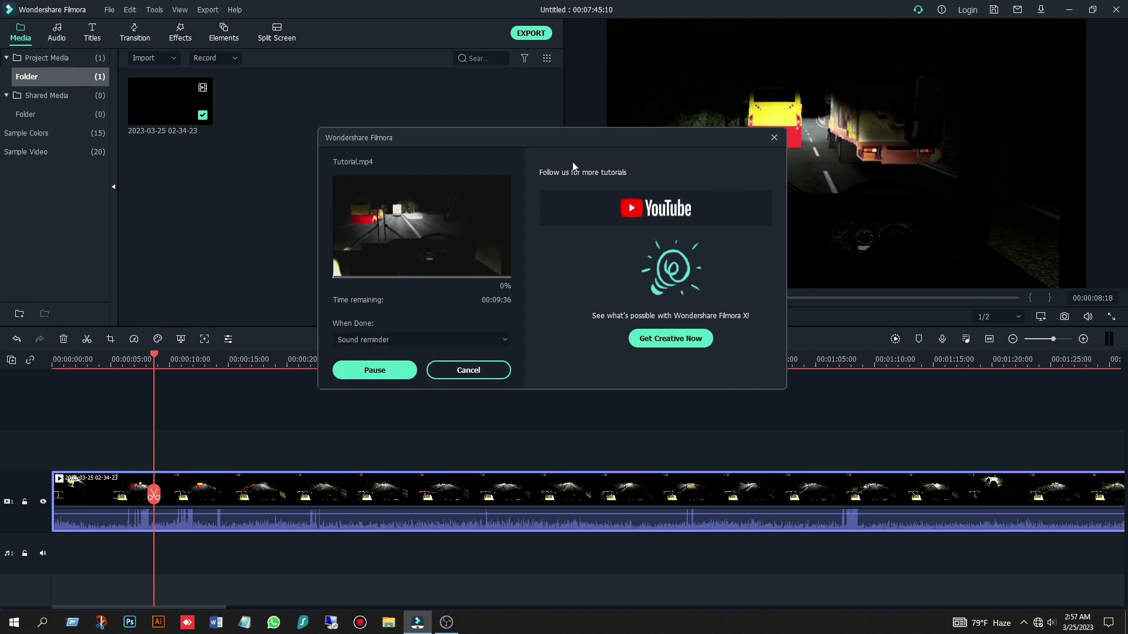
left_click(475, 371)
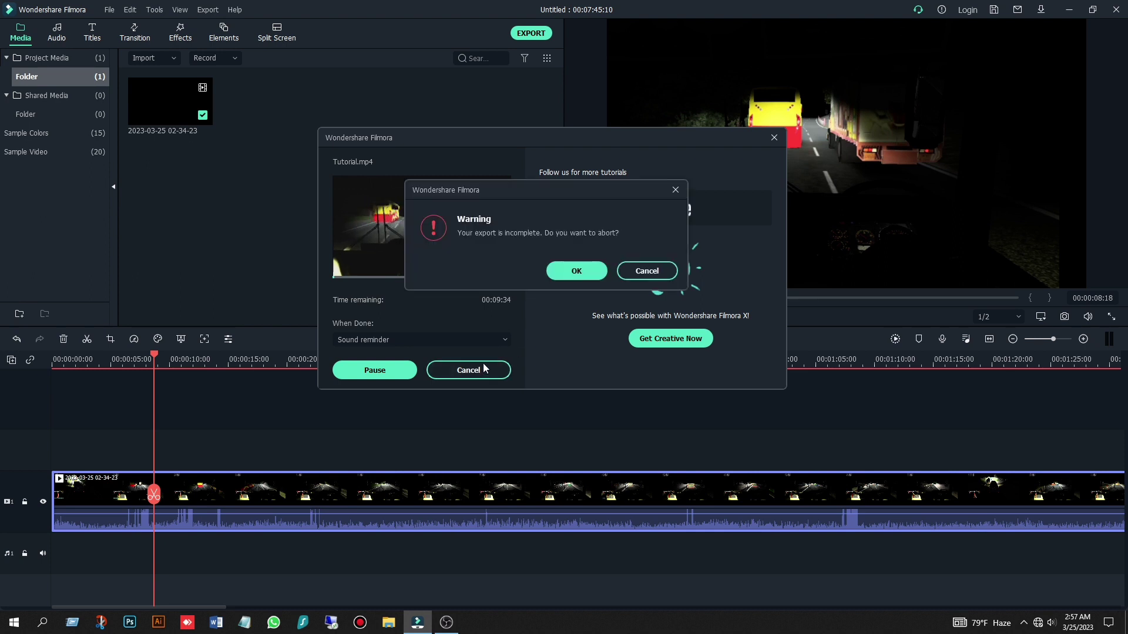
left_click(577, 269)
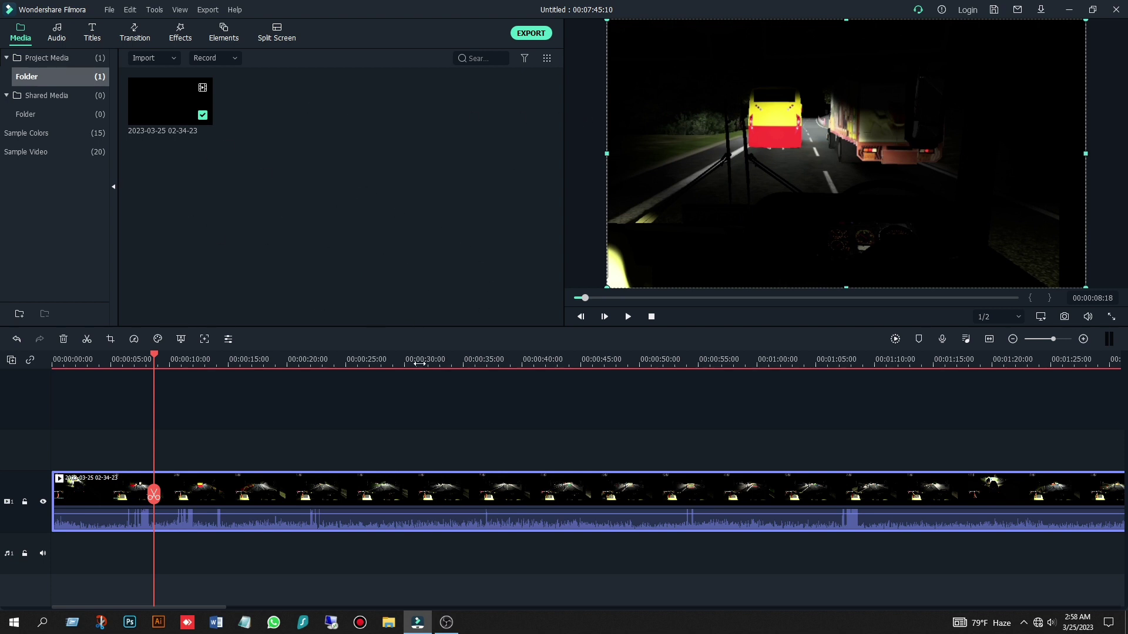
Save the project as VE Project 2 in the root of Local Disk (E:).
left_click(106, 11)
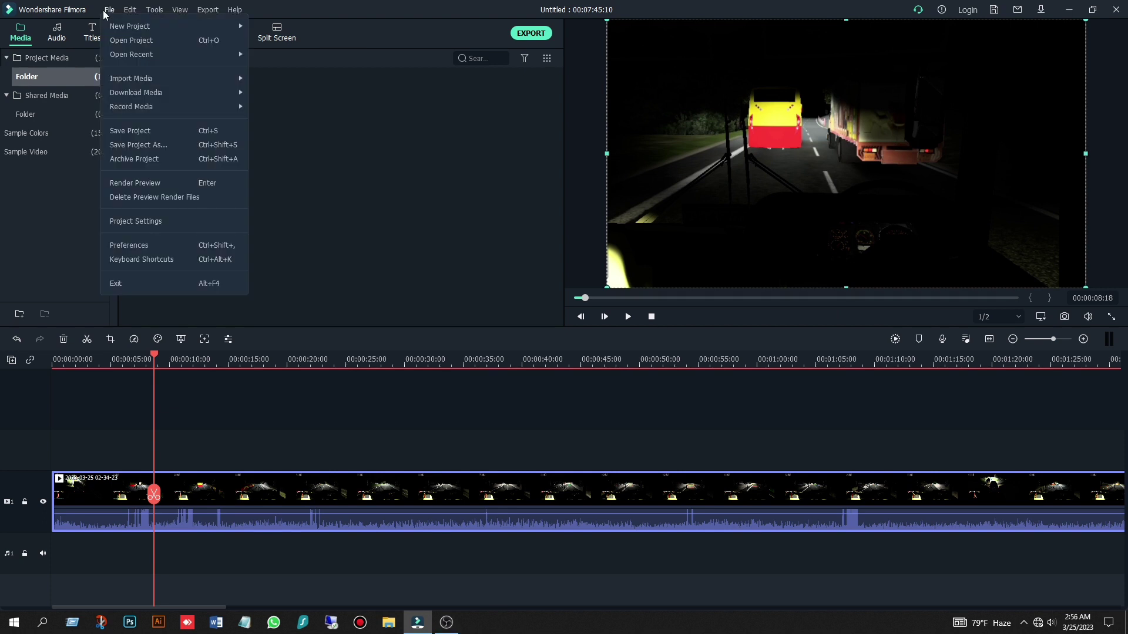
left_click(160, 135)
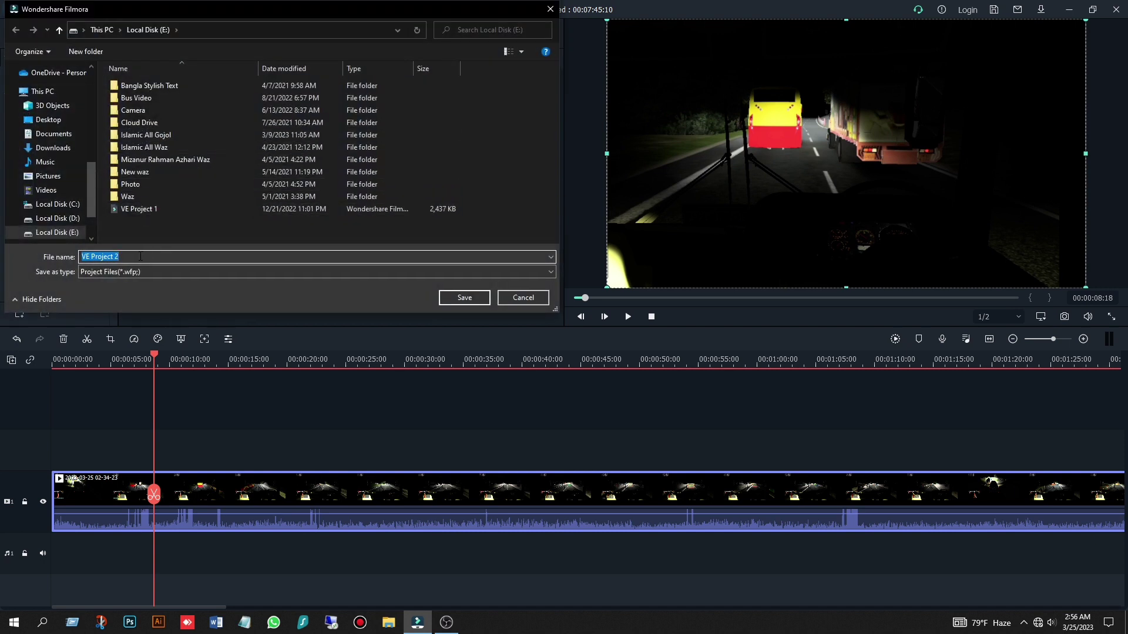
left_click(121, 257)
mouse_move(121, 257)
left_mouse_down()
mouse_move(80, 257)
mouse_move(124, 257)
left_mouse_up()
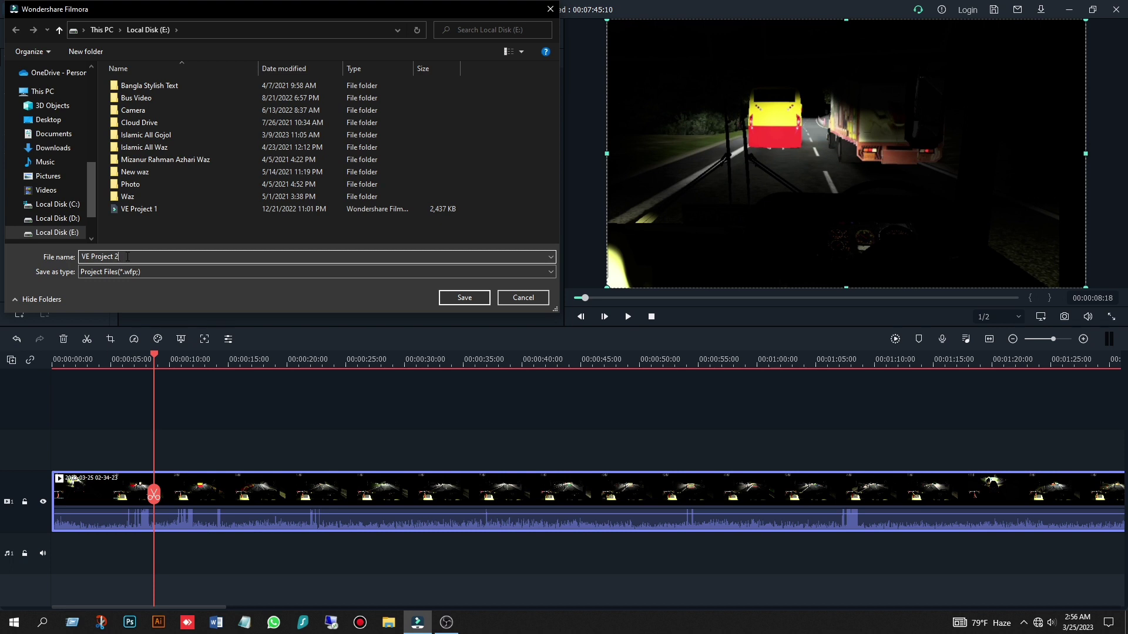